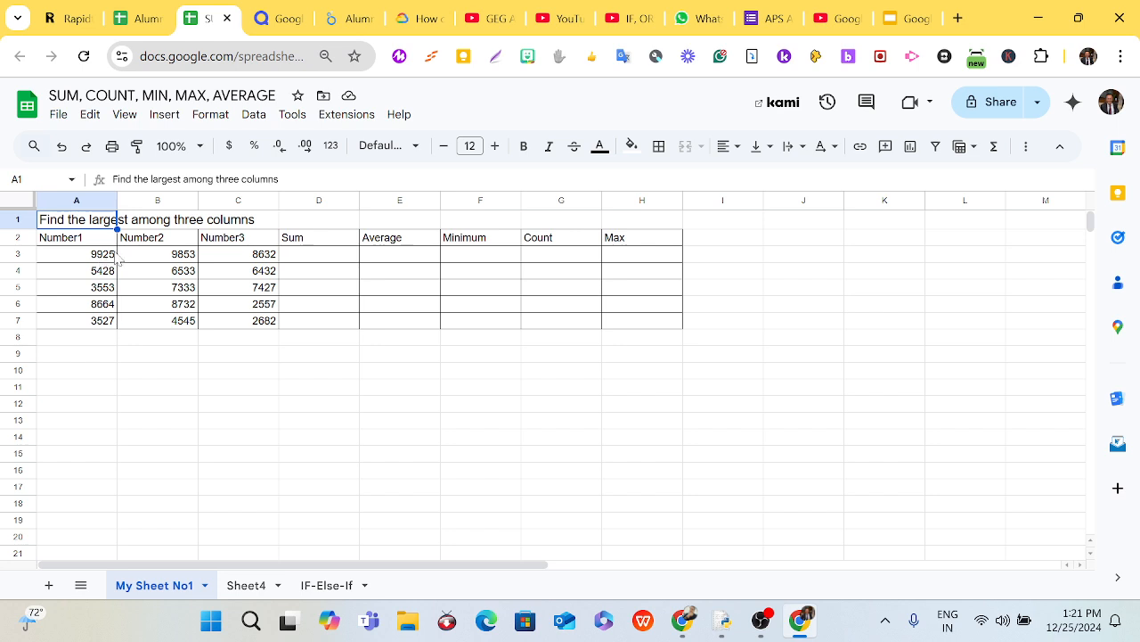
# Step: Calculate the sum of A3:C3 in cell D3 with the SUM function
pyautogui.click(308, 257)
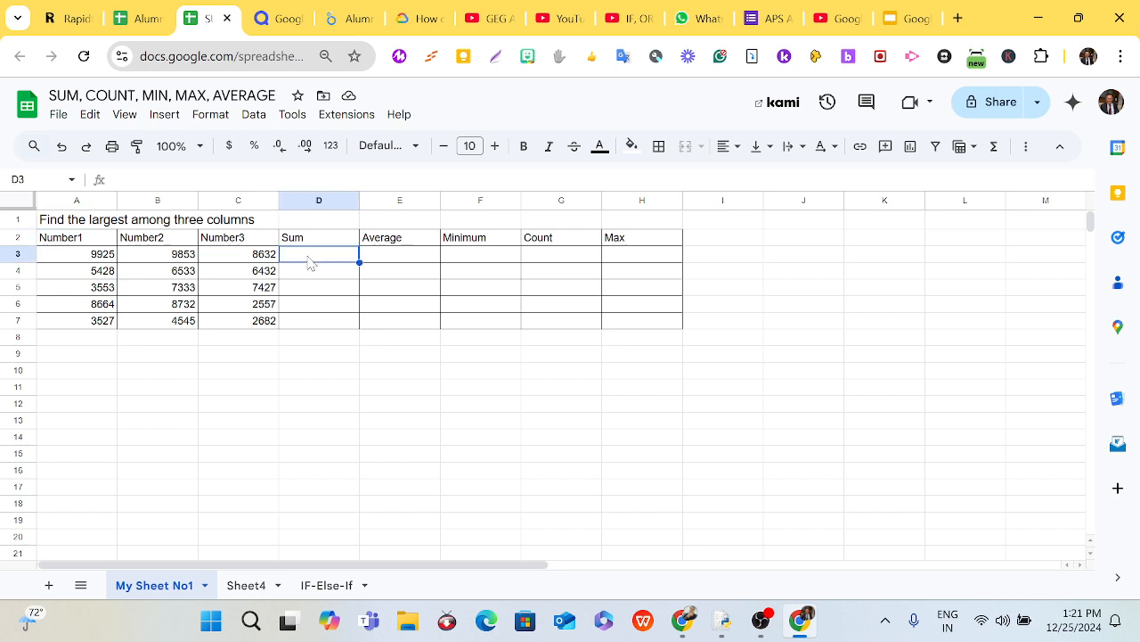
pyautogui.click(204, 150)
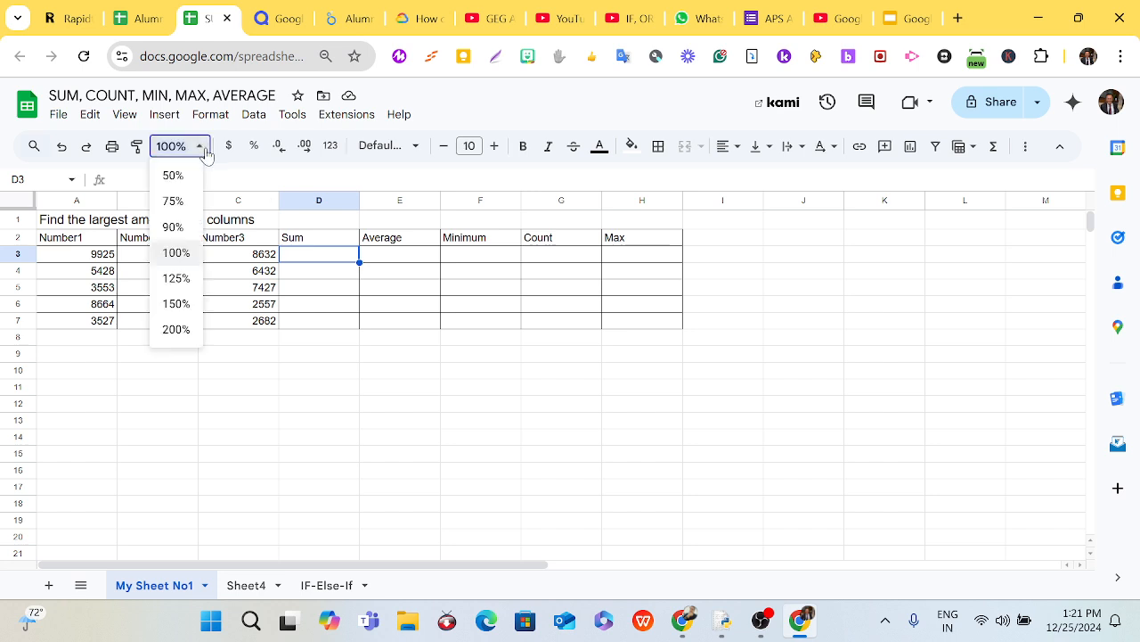
pyautogui.click(178, 304)
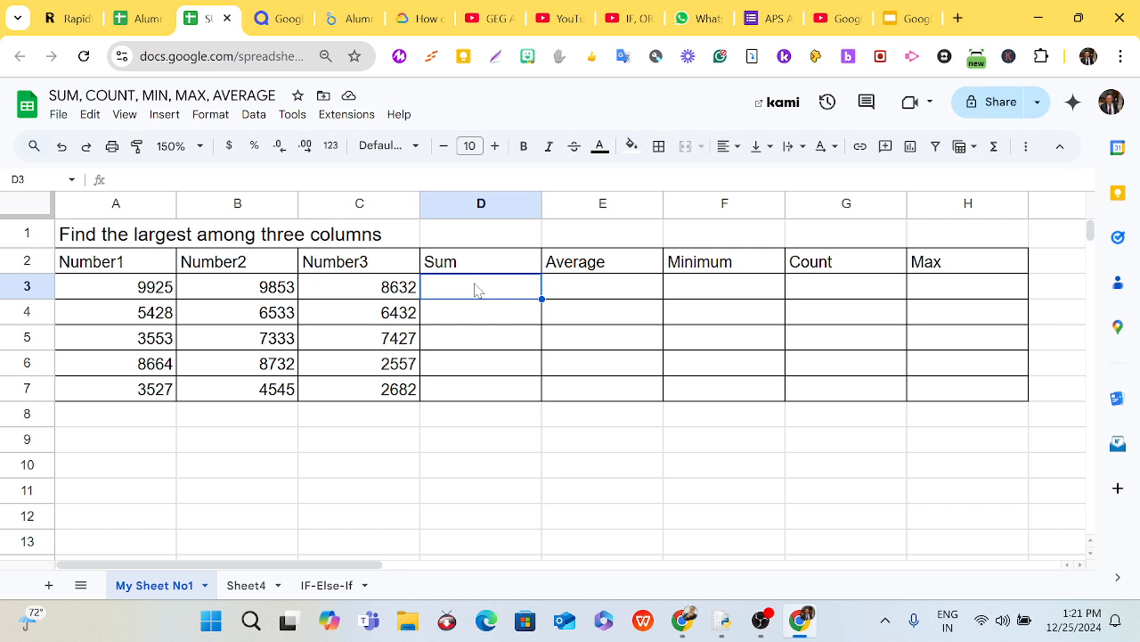
pyautogui.write('=')
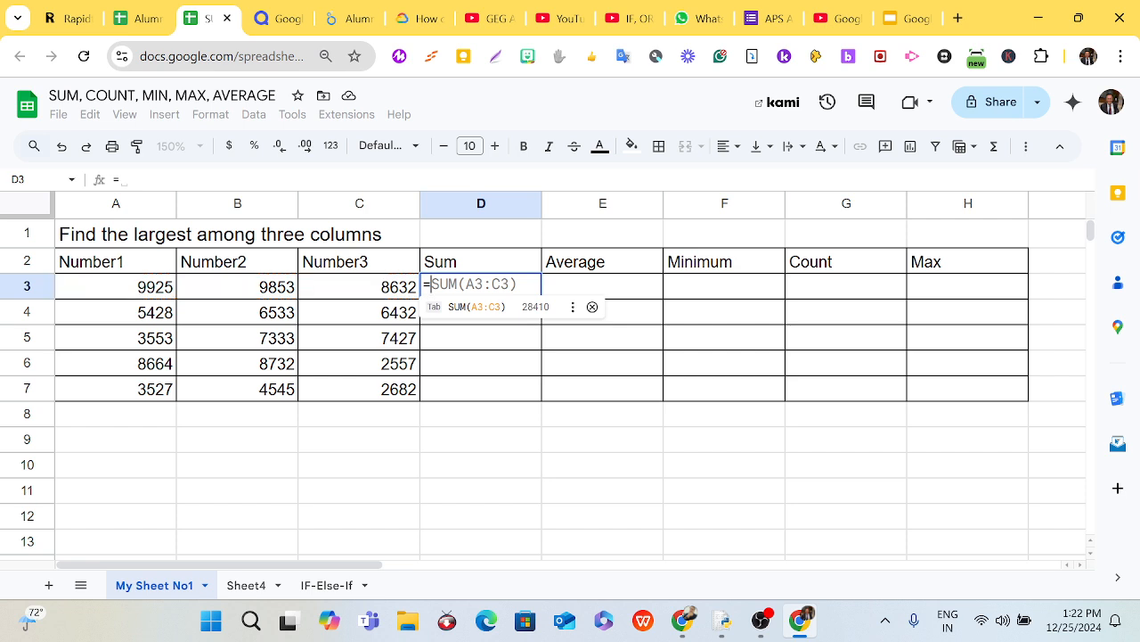
pyautogui.write('SUM')
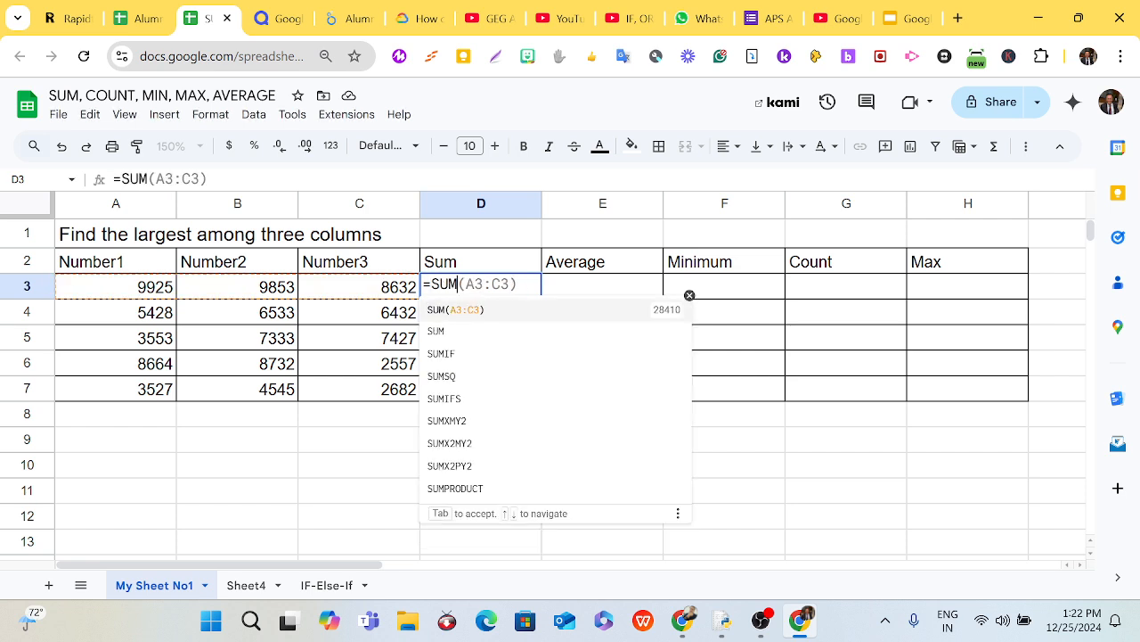
pyautogui.write('(')
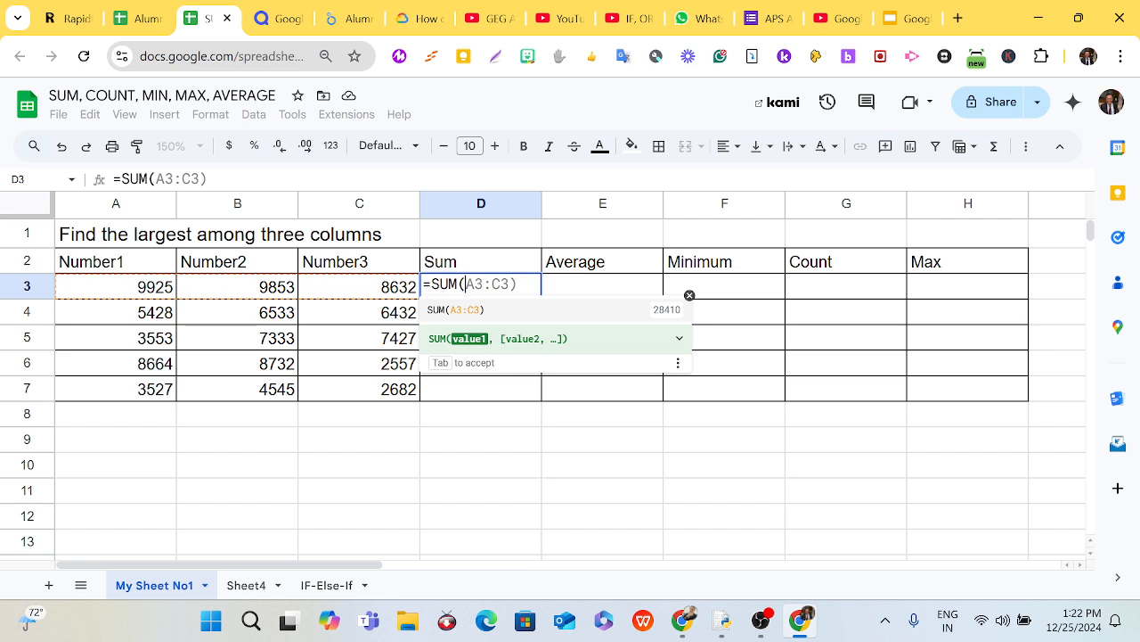
pyautogui.click(155, 294)
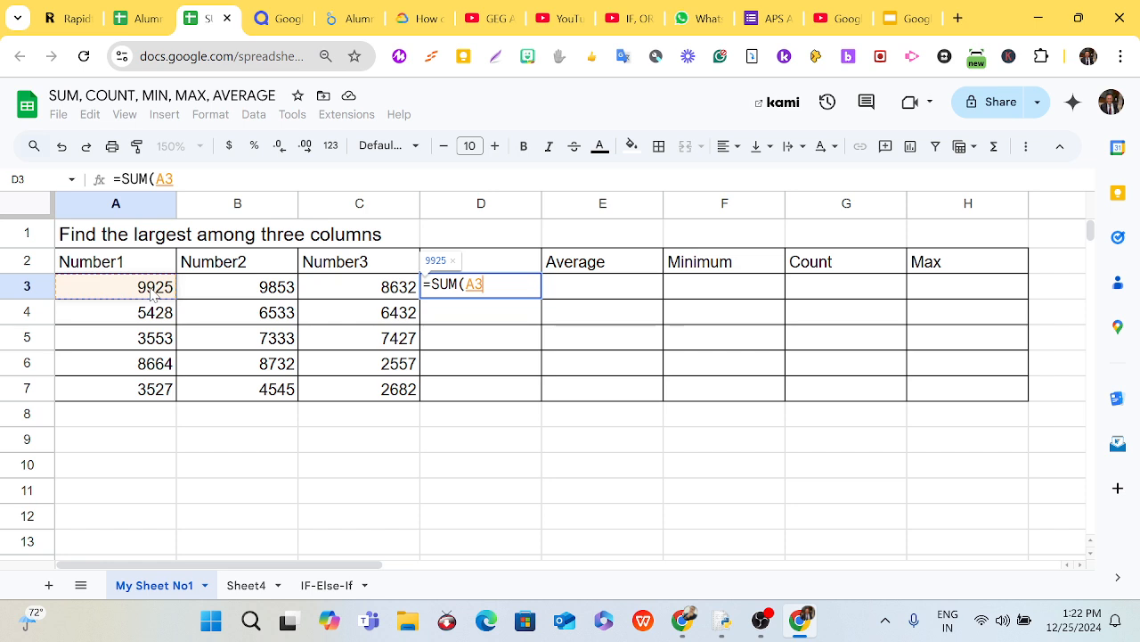
pyautogui.hotkey('shift', 'Right')
pyautogui.hotkey('shift', 'Right')
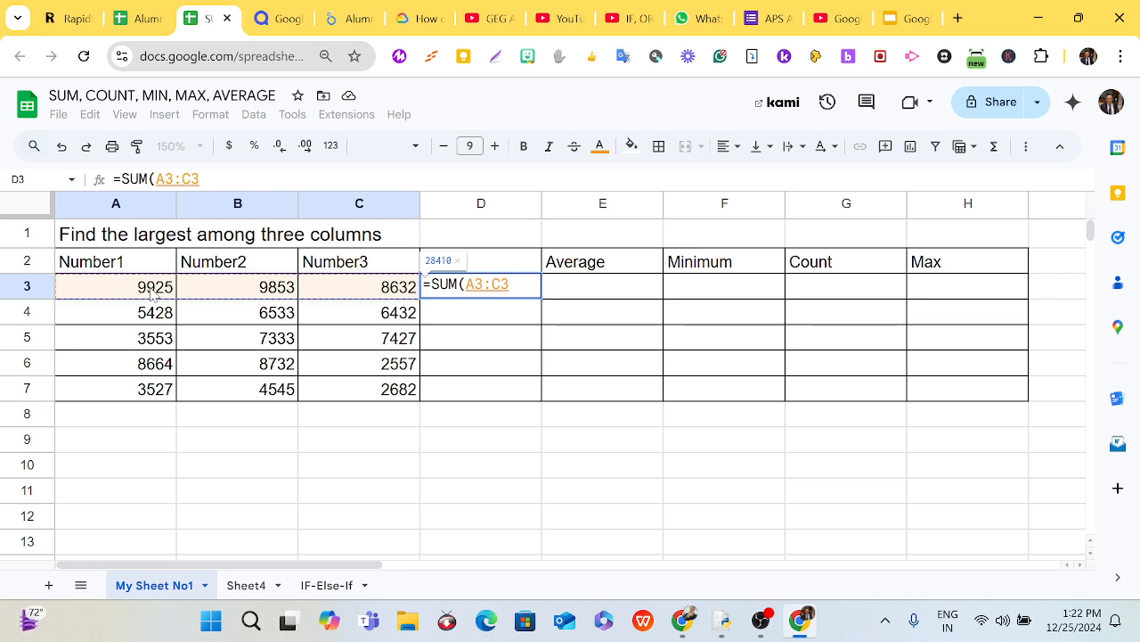
pyautogui.write(')')
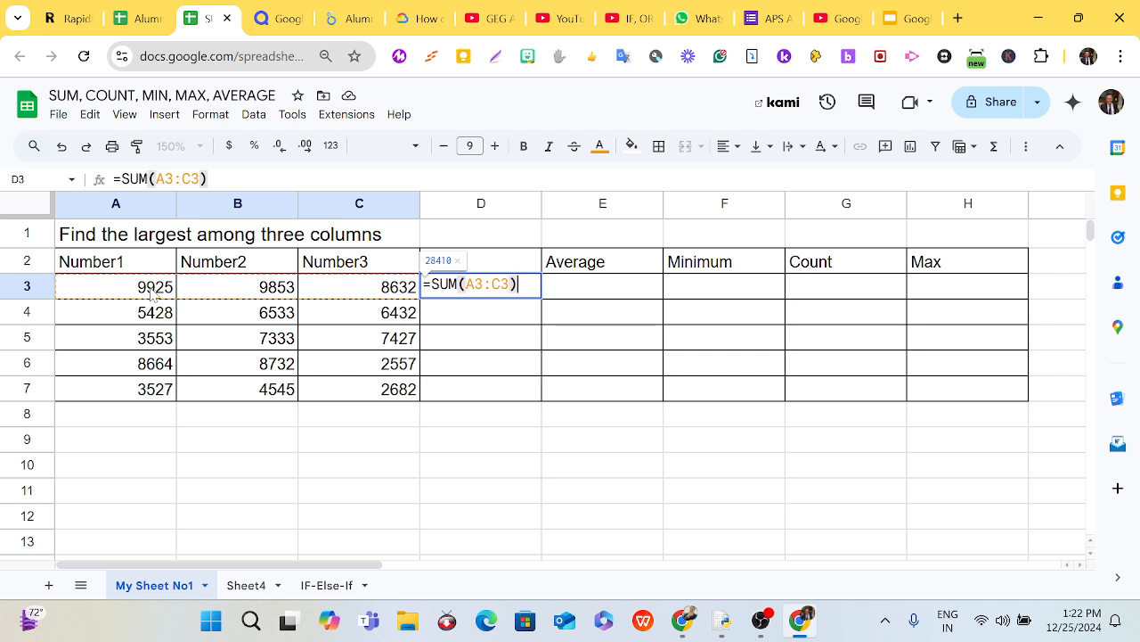
pyautogui.press('Return')
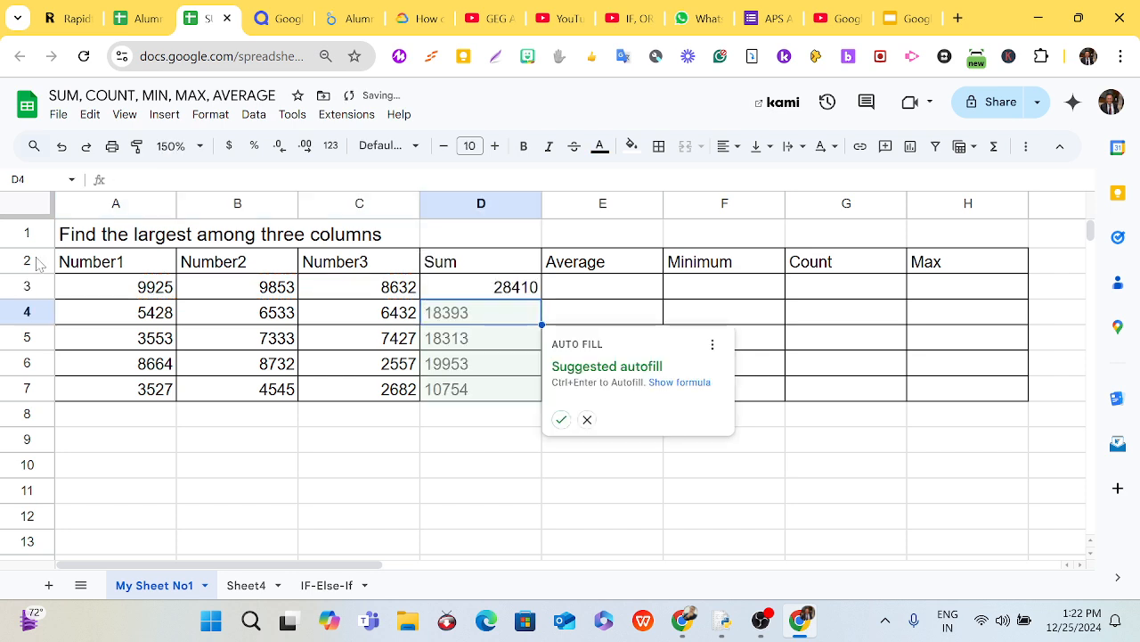
# Step: Fill the SUM formula from D3 down through D7 and inspect the formulas in the filled cells
pyautogui.click(495, 291)
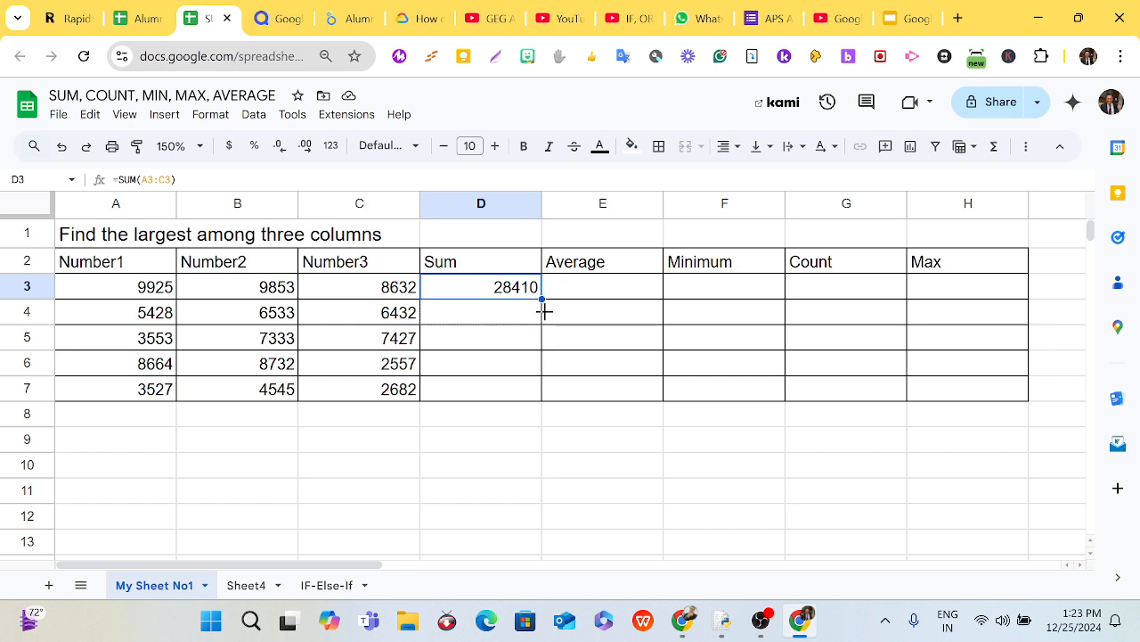
pyautogui.moveTo(542, 352); pyautogui.dragTo(540, 399)
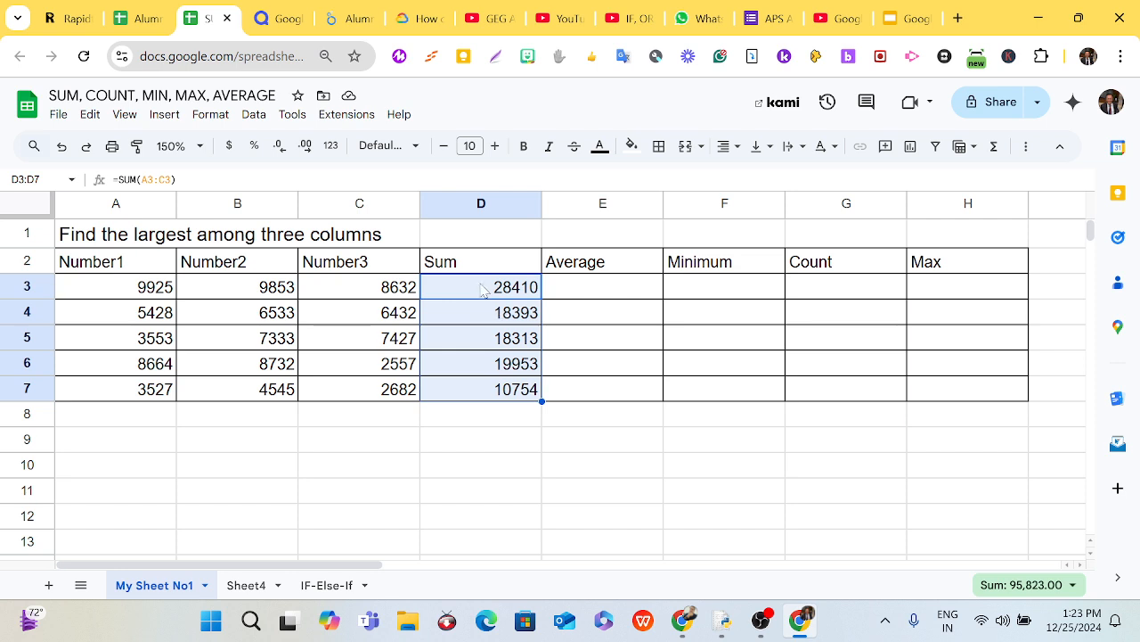
pyautogui.click(480, 292)
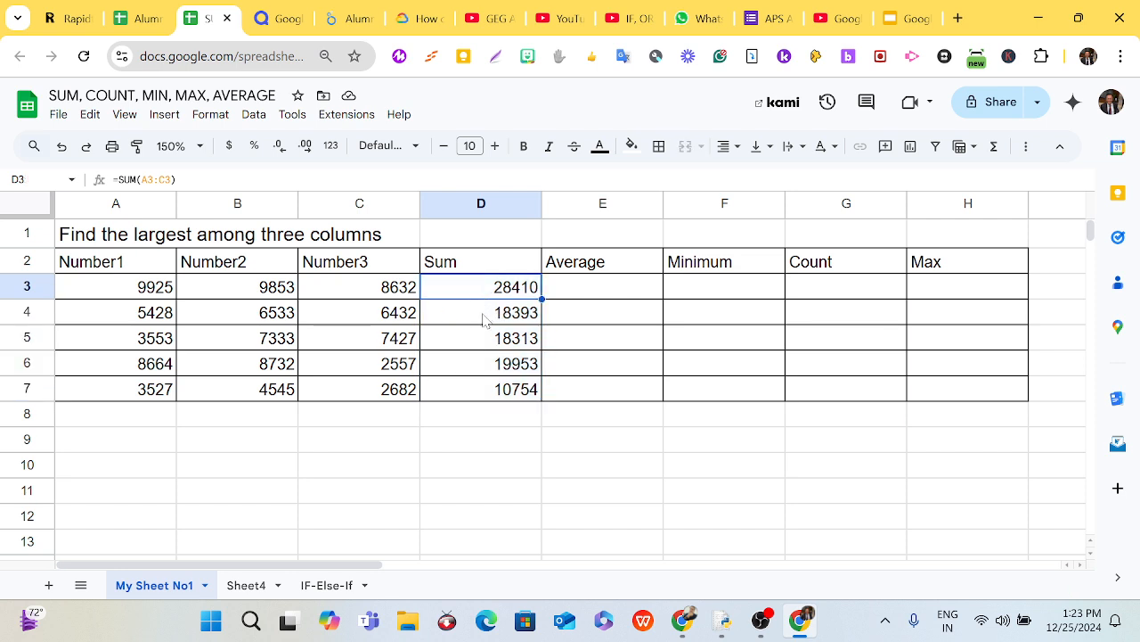
pyautogui.click(486, 322)
pyautogui.click(483, 340)
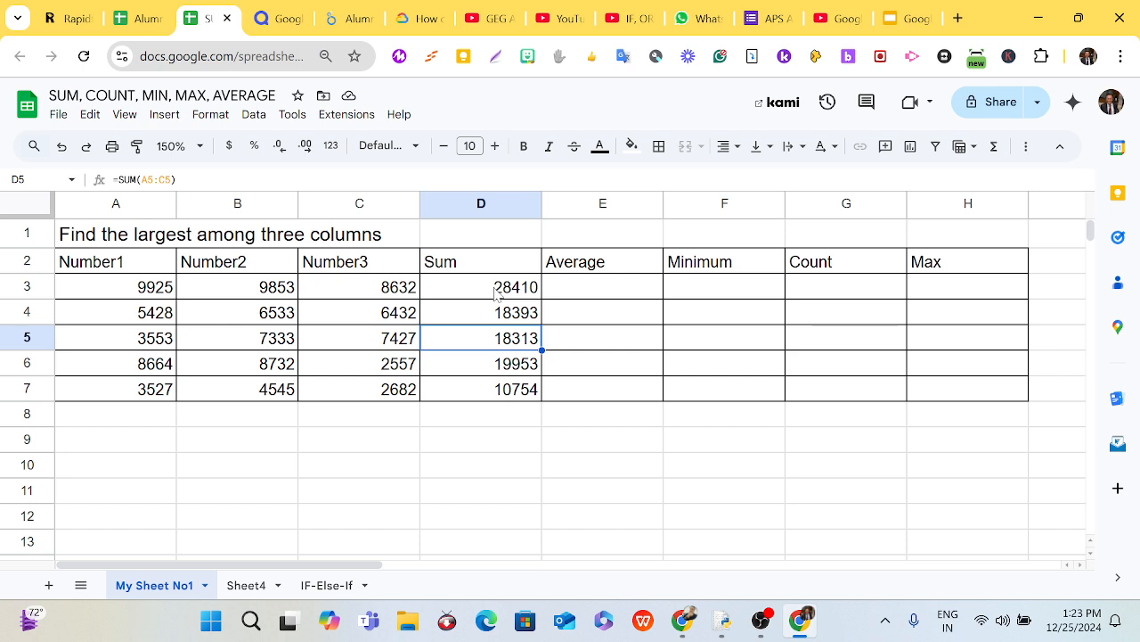
pyautogui.click(493, 317)
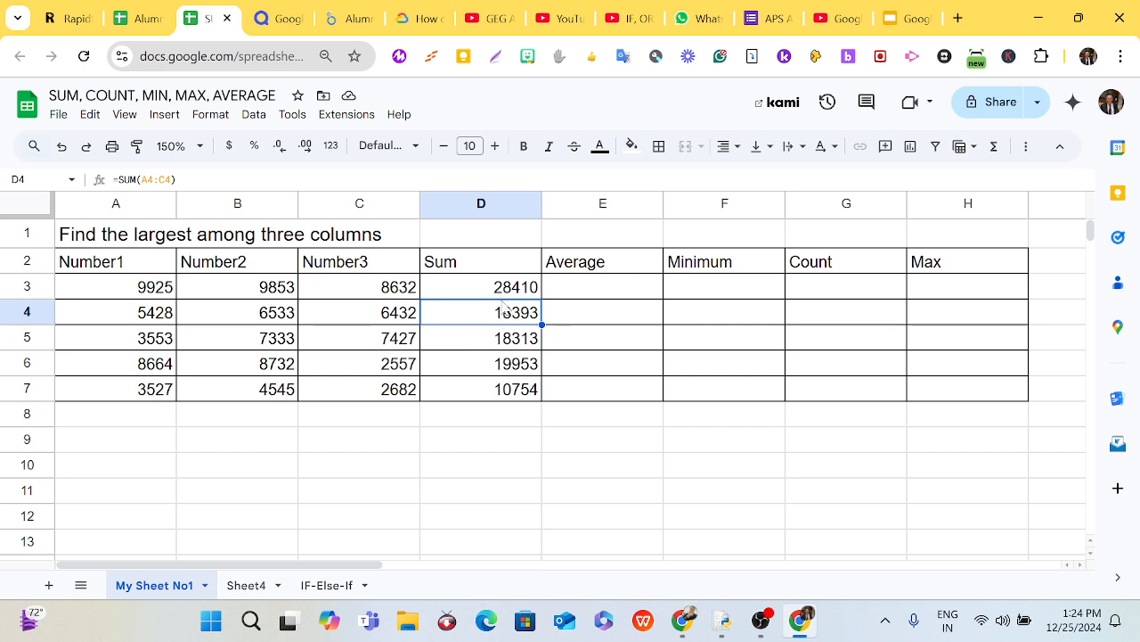
# Step: Calculate the average of A3:C3 in cell E3 with the AVERAGE function and fill the formula down through E7
pyautogui.click(576, 295)
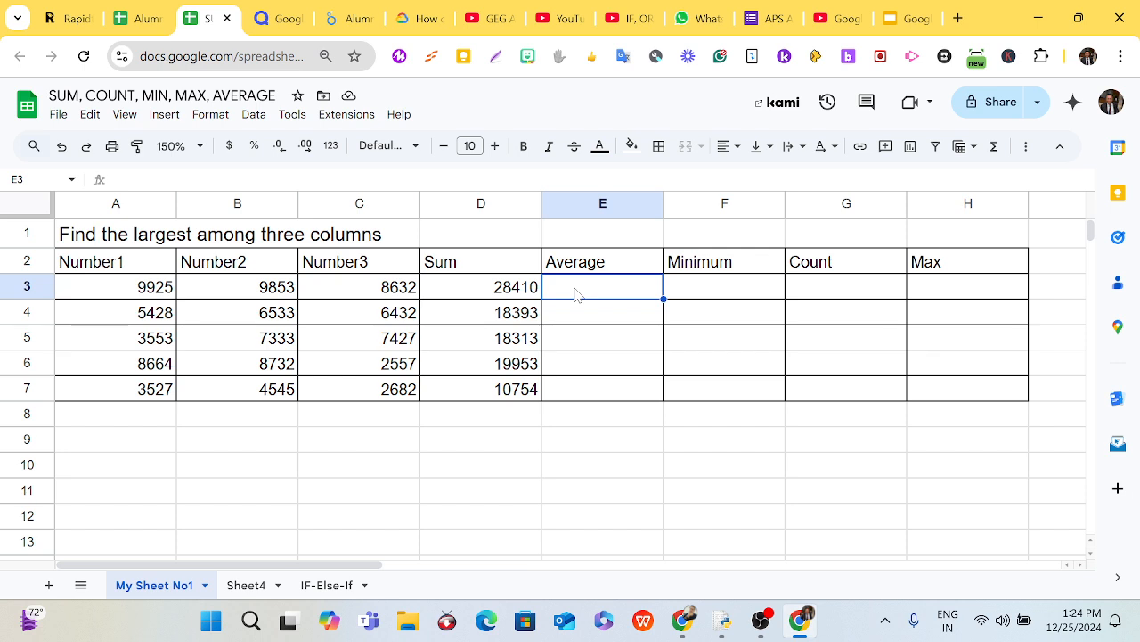
pyautogui.write('=')
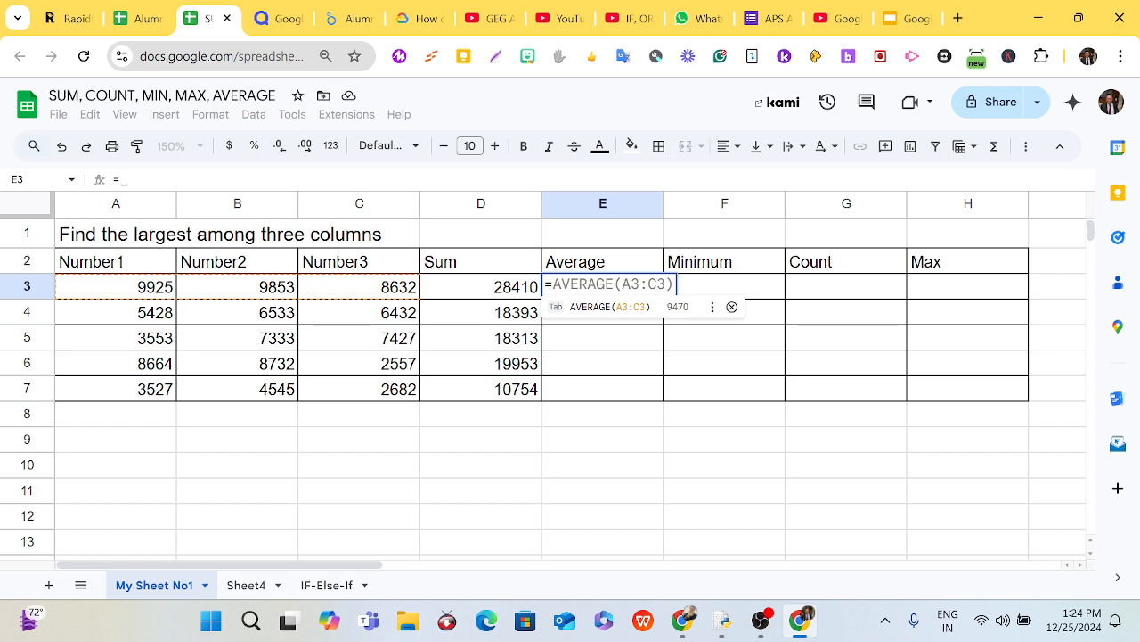
pyautogui.write('AVERAGE')
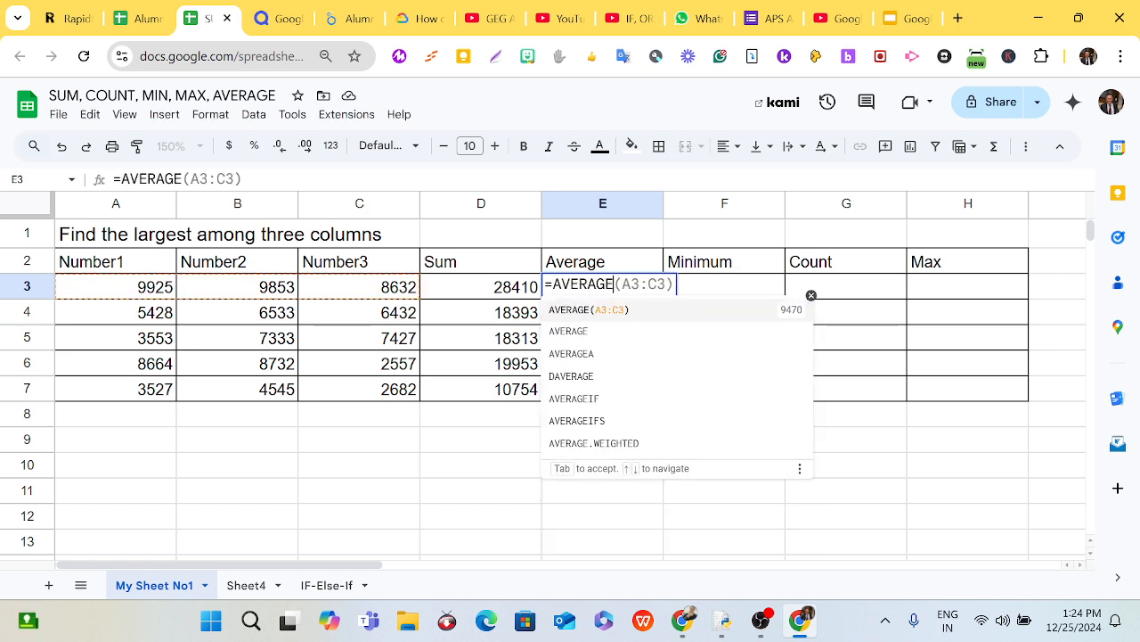
pyautogui.write('(')
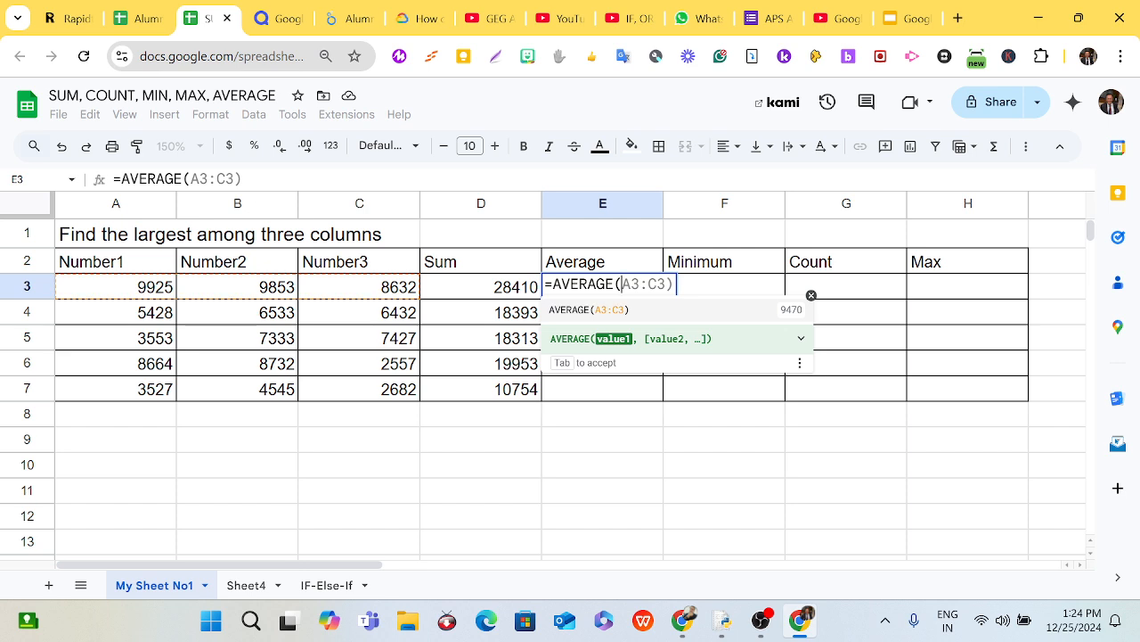
pyautogui.click(98, 299)
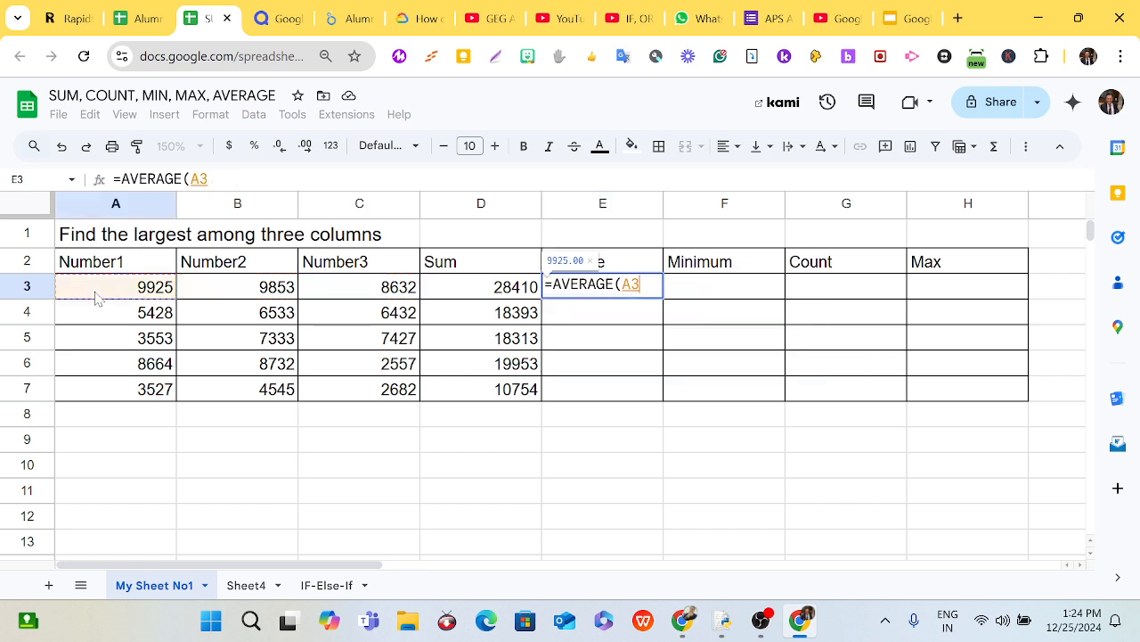
pyautogui.hotkey('shift', 'Right')
pyautogui.hotkey('shift', 'Right')
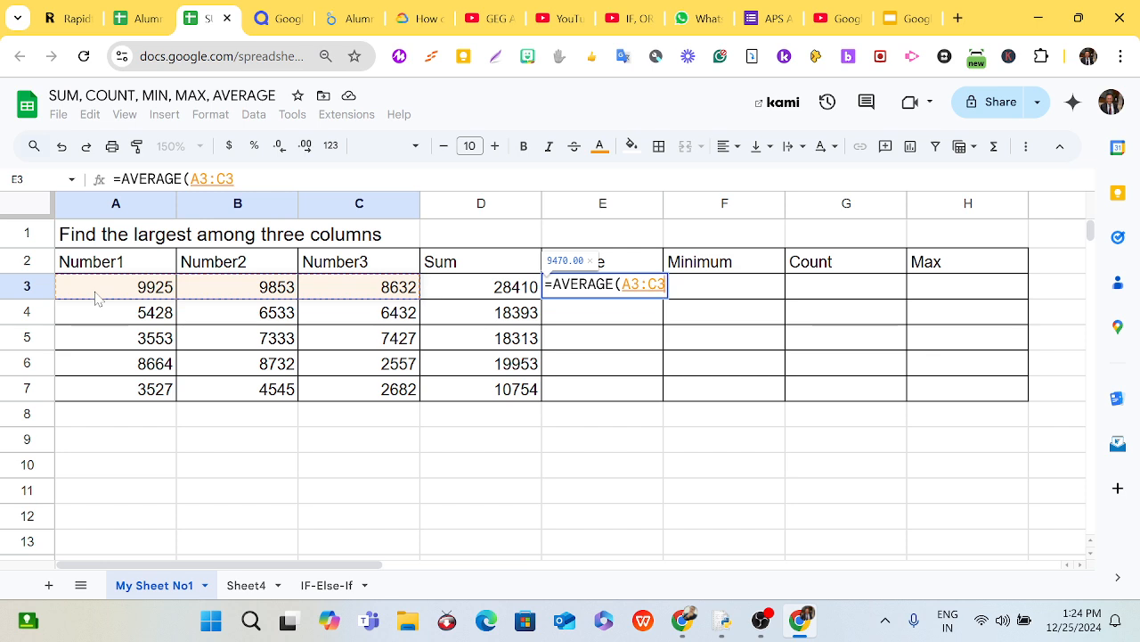
pyautogui.write(')')
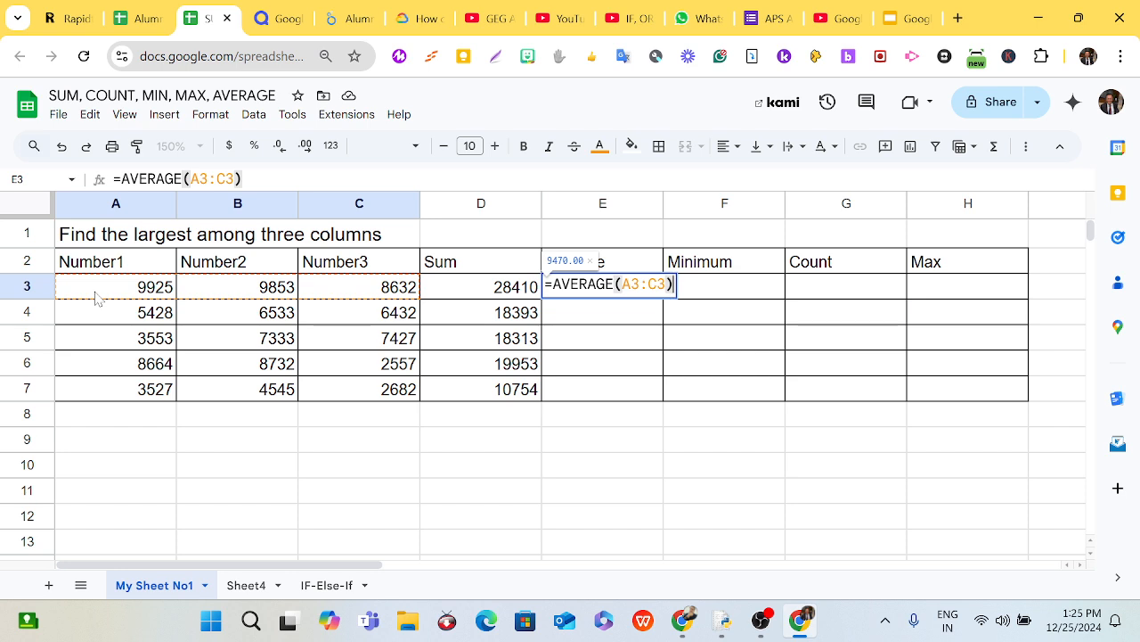
pyautogui.press('Return')
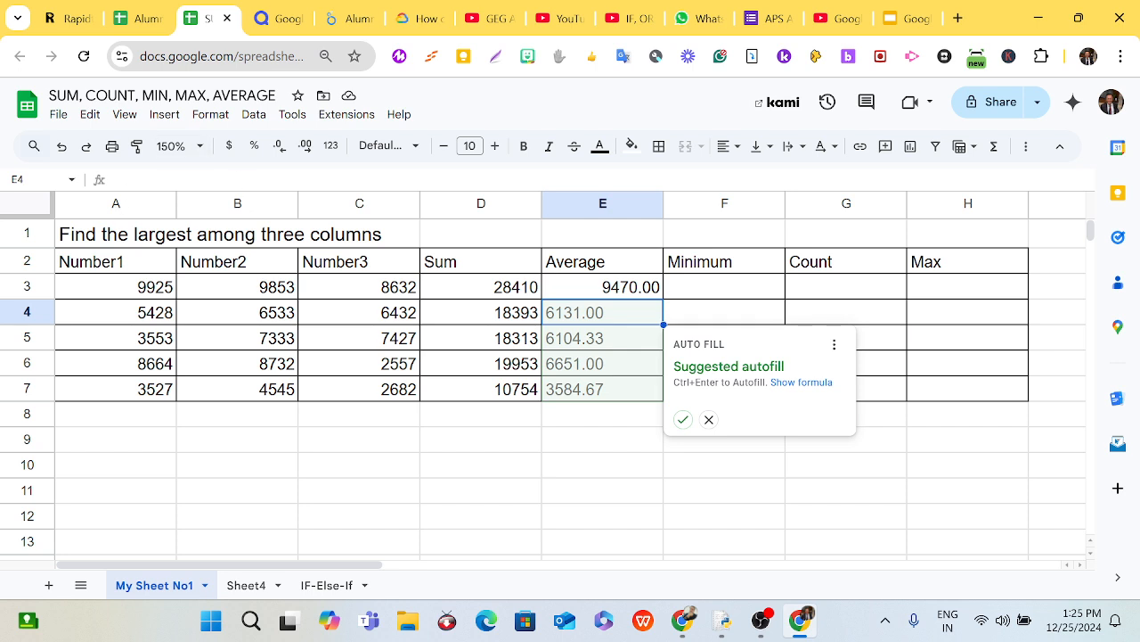
pyautogui.click(635, 292)
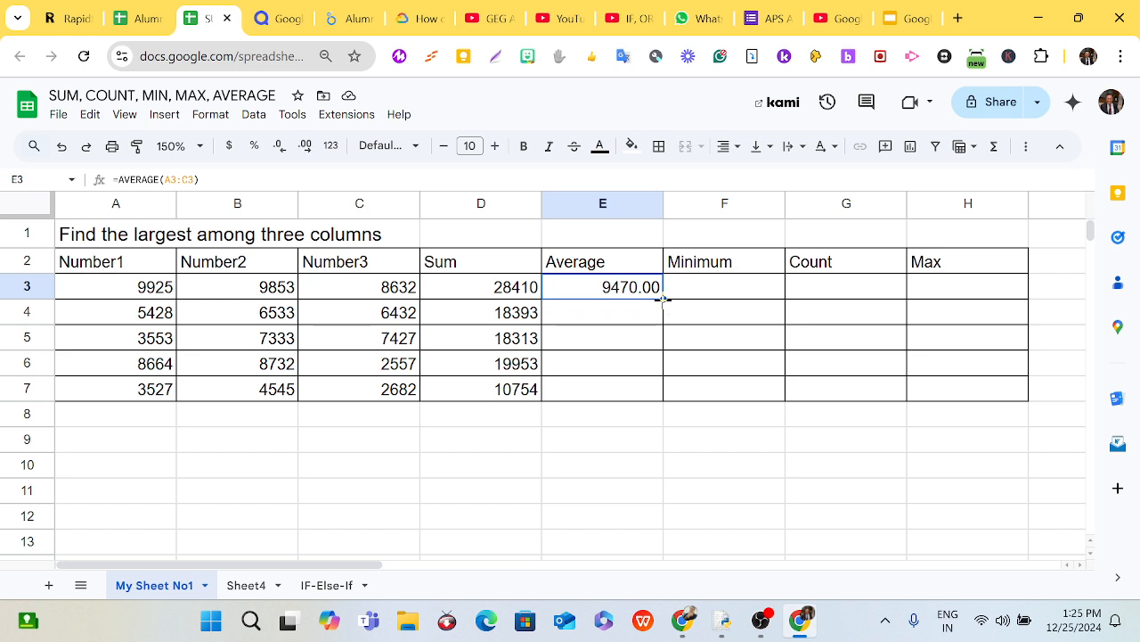
pyautogui.moveTo(663, 300); pyautogui.dragTo(664, 402)
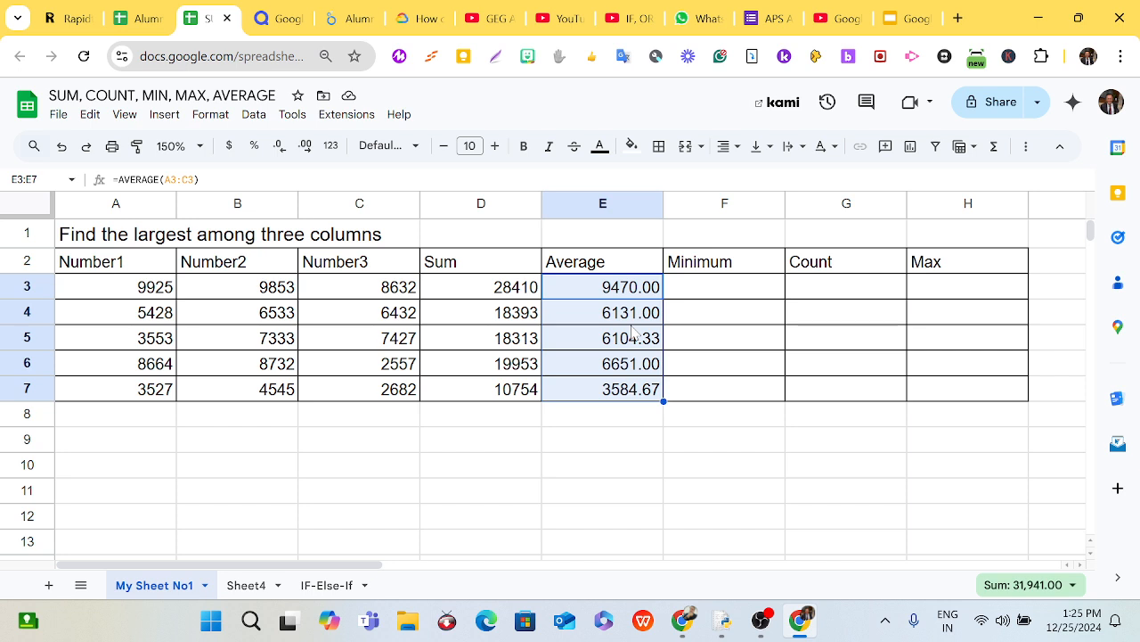
# Step: Vary the decimal places of the averages in E3:E7 between one and four, finishing with one decimal place
pyautogui.click(279, 145)
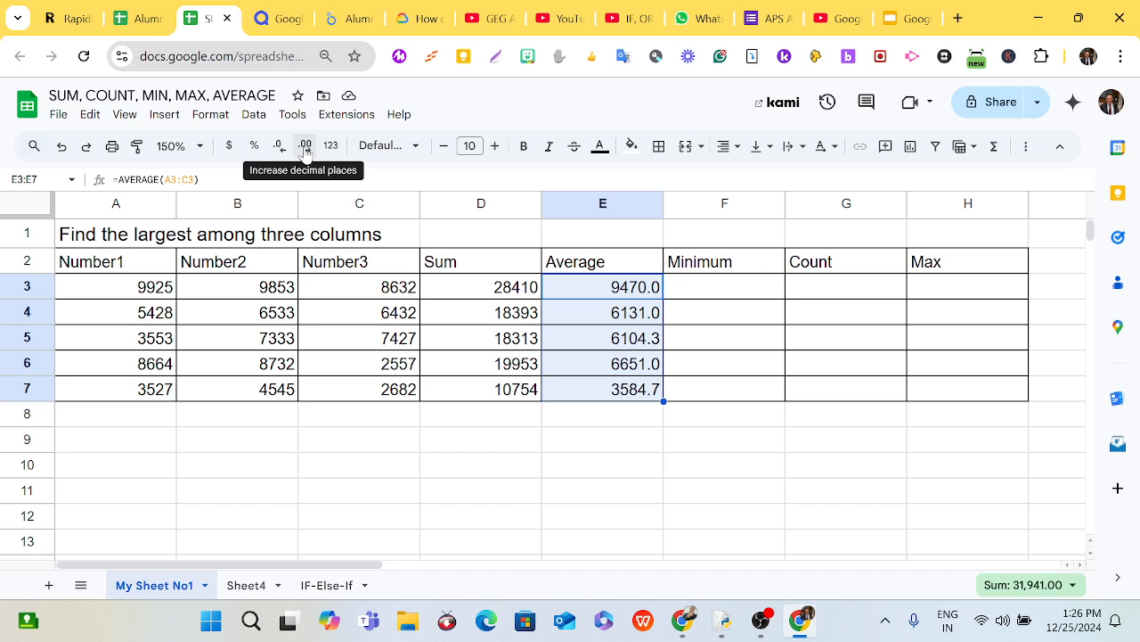
pyautogui.click(305, 147)
pyautogui.click(305, 147)
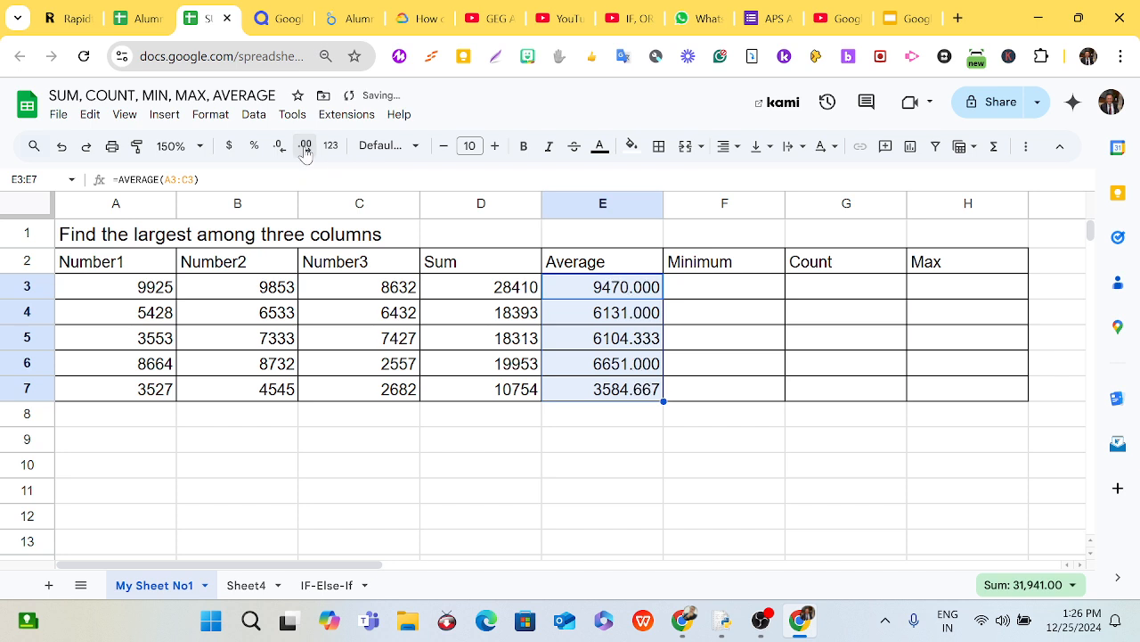
pyautogui.click(305, 147)
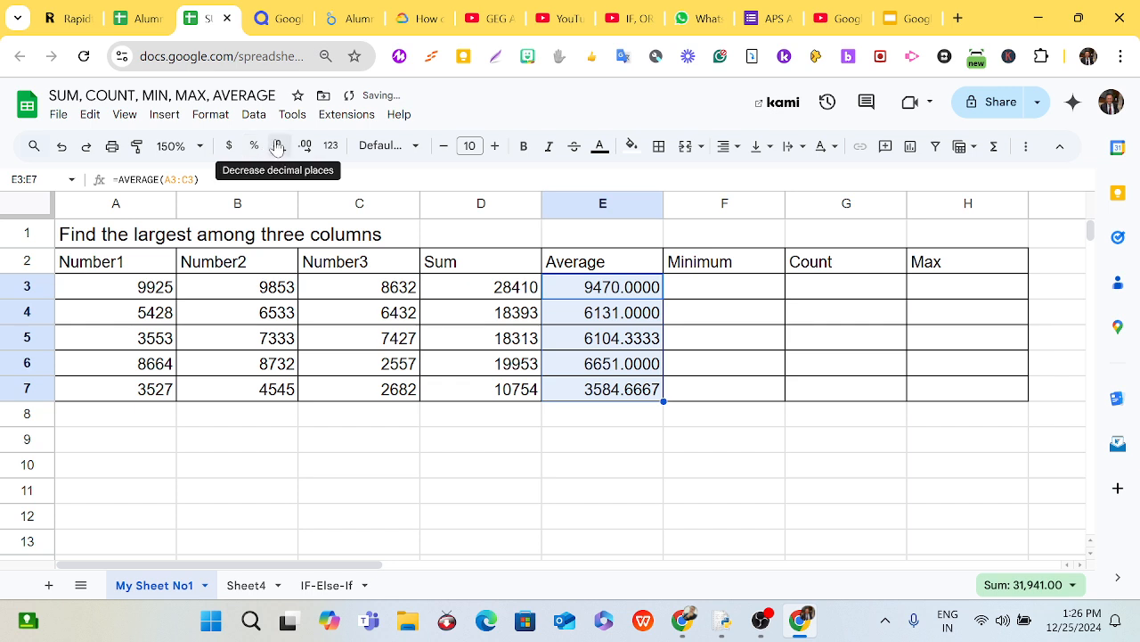
pyautogui.click(281, 145)
pyautogui.click(281, 145)
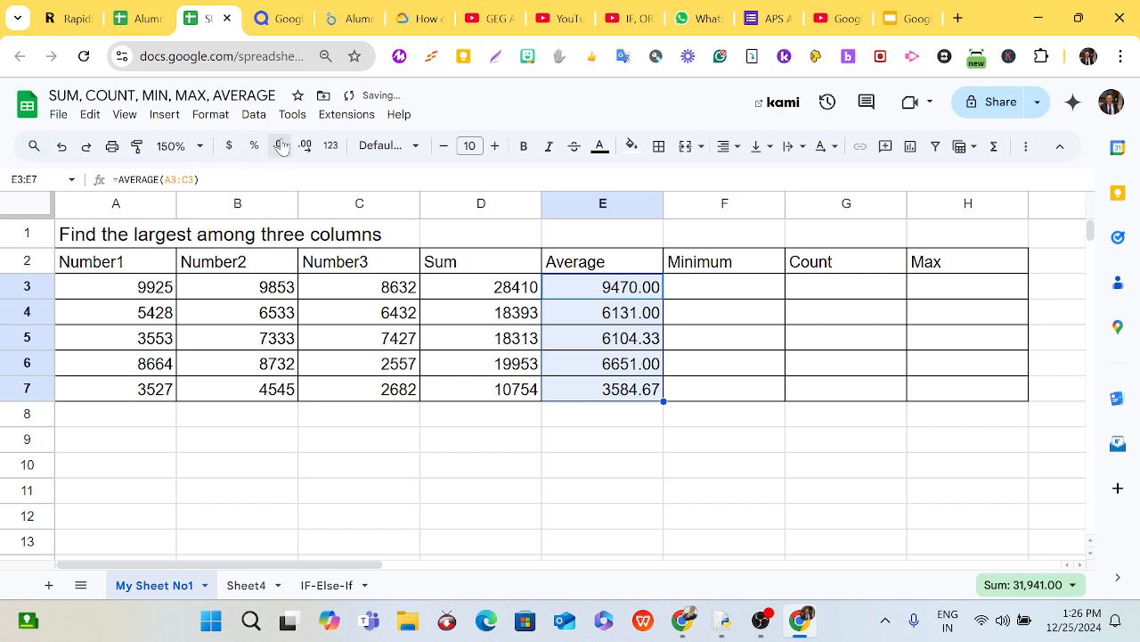
pyautogui.click(281, 145)
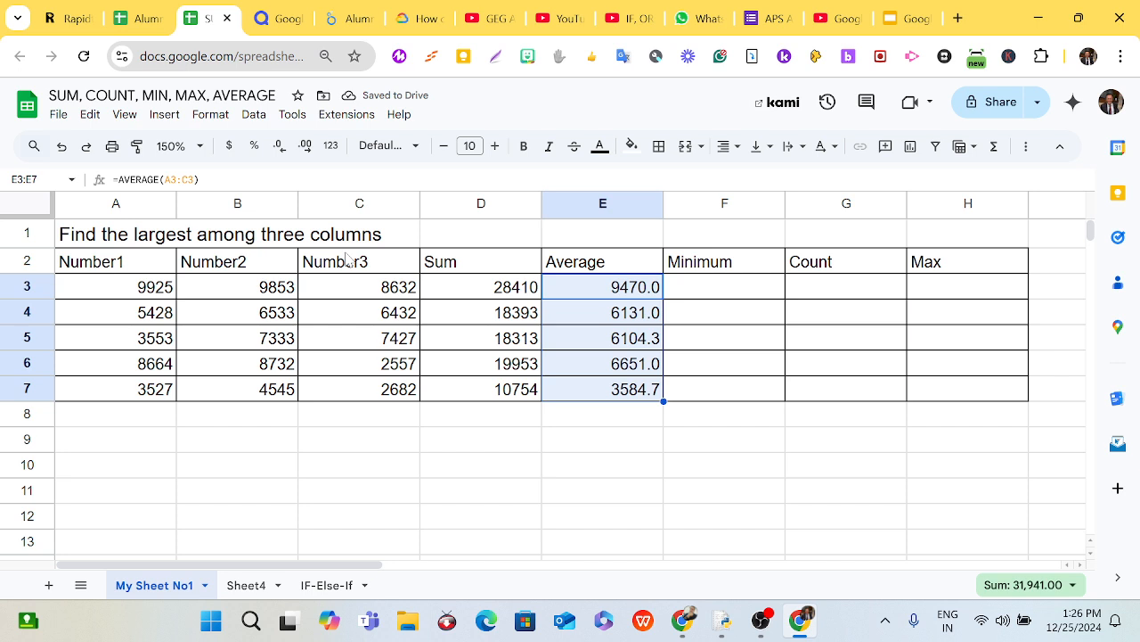
# Step: Calculate the minimum of A3:C3 in cell F3 with the MIN function and fill the formula down through F7
pyautogui.click(702, 298)
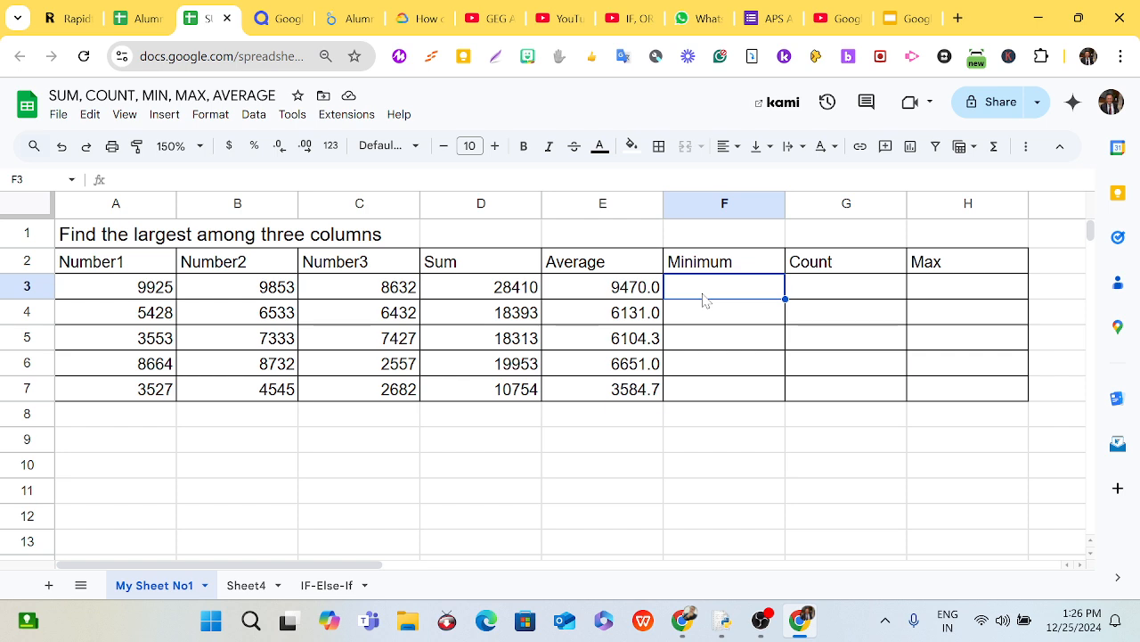
pyautogui.write('=')
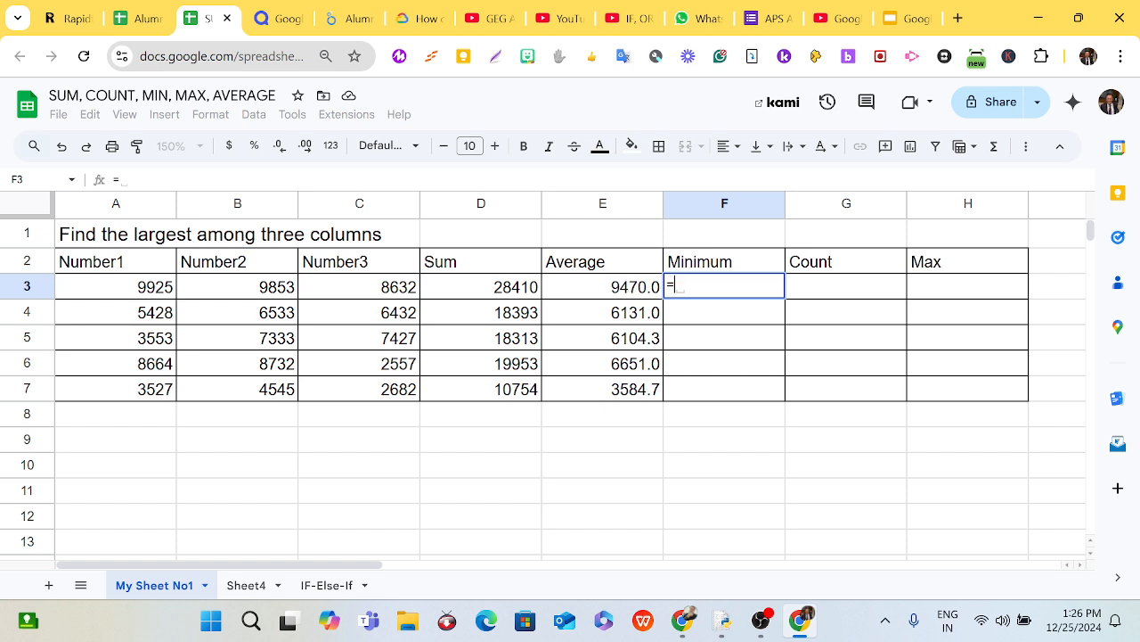
pyautogui.write('MIN')
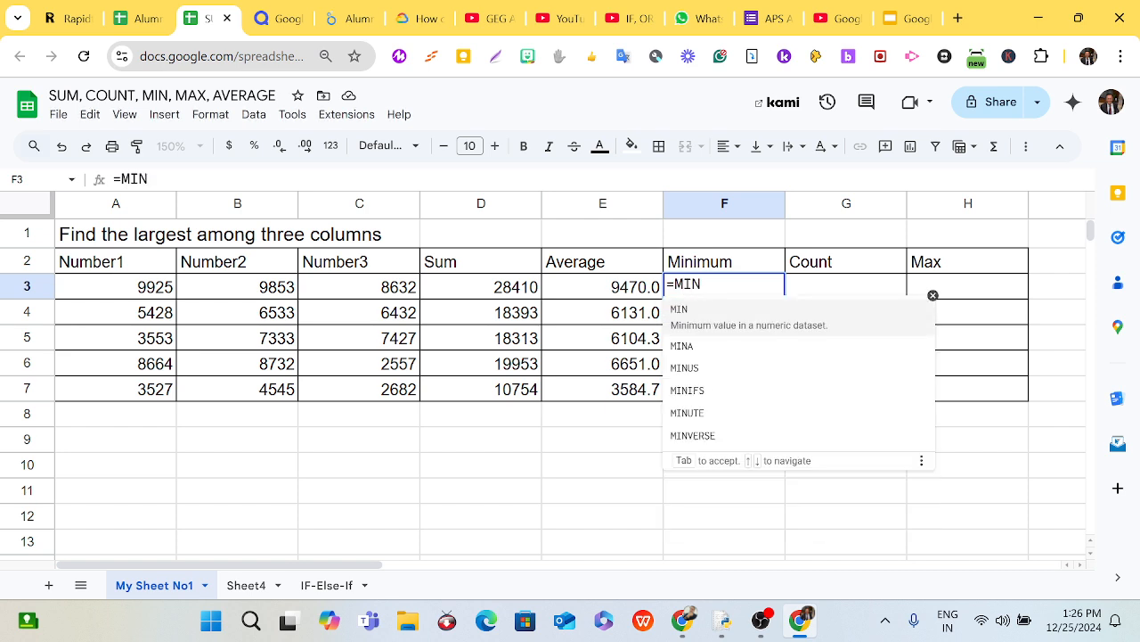
pyautogui.write('(')
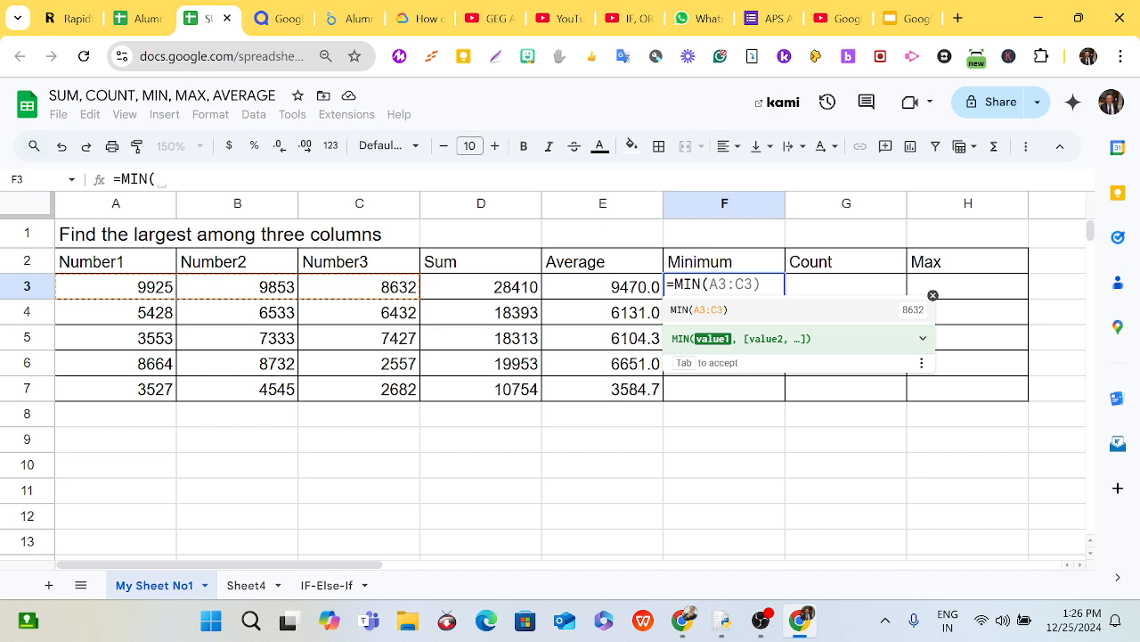
pyautogui.click(117, 292)
pyautogui.moveTo(118, 292); pyautogui.dragTo(370, 284)
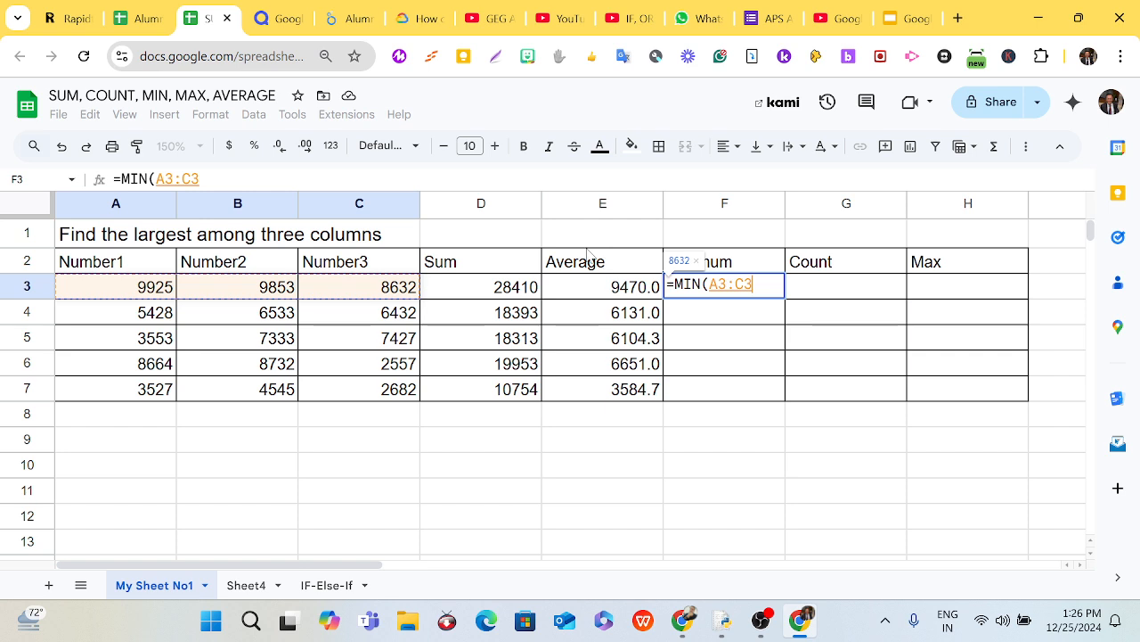
pyautogui.write(')')
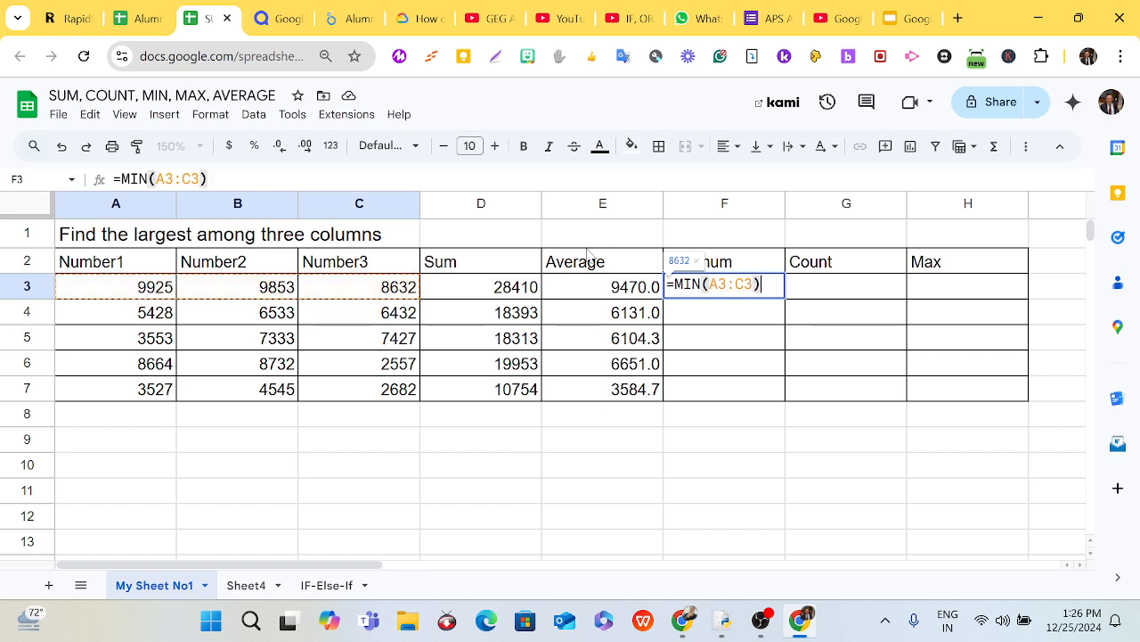
pyautogui.press('Return')
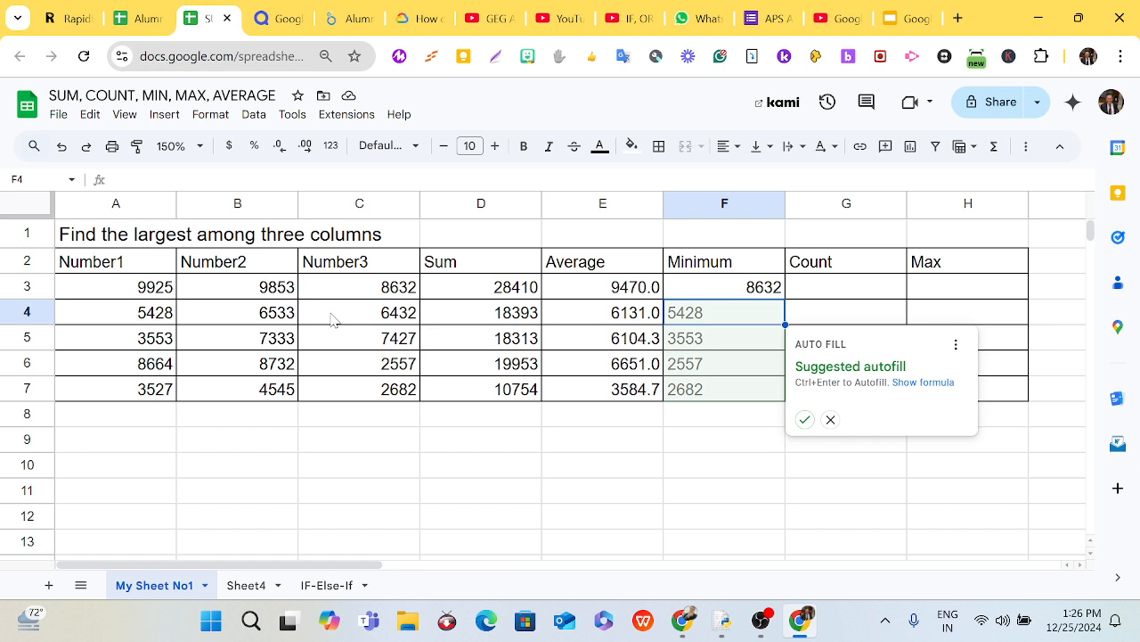
pyautogui.click(762, 296)
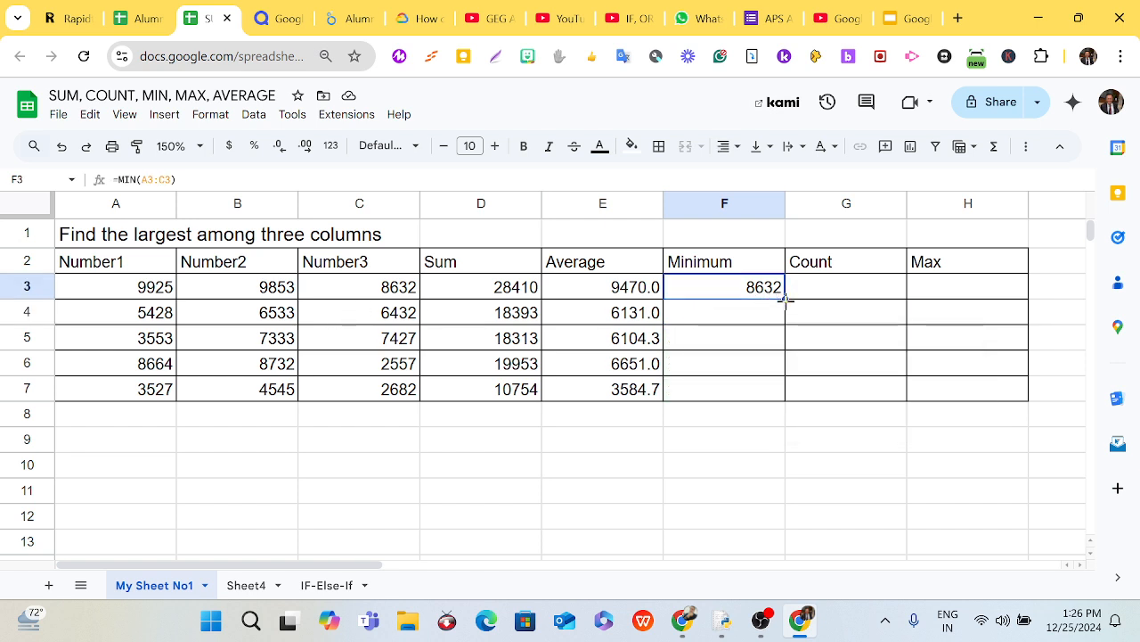
pyautogui.moveTo(785, 300); pyautogui.dragTo(784, 400)
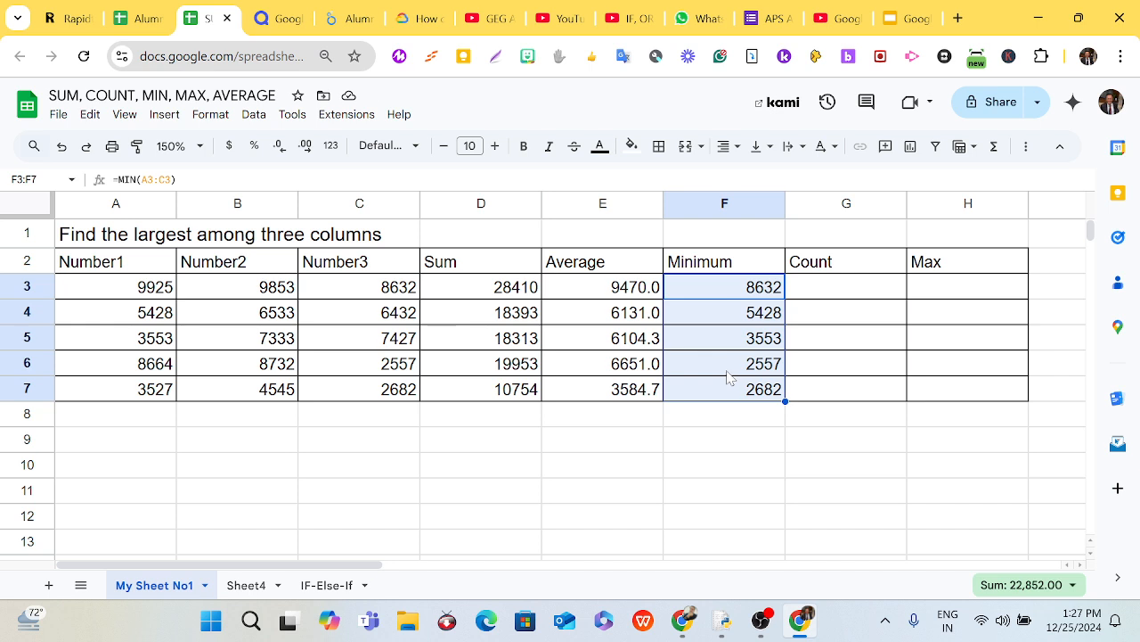
# Step: Count the numeric values of A3:C3 in cell G3 with the COUNT function and fill the formula down through G7
pyautogui.click(811, 294)
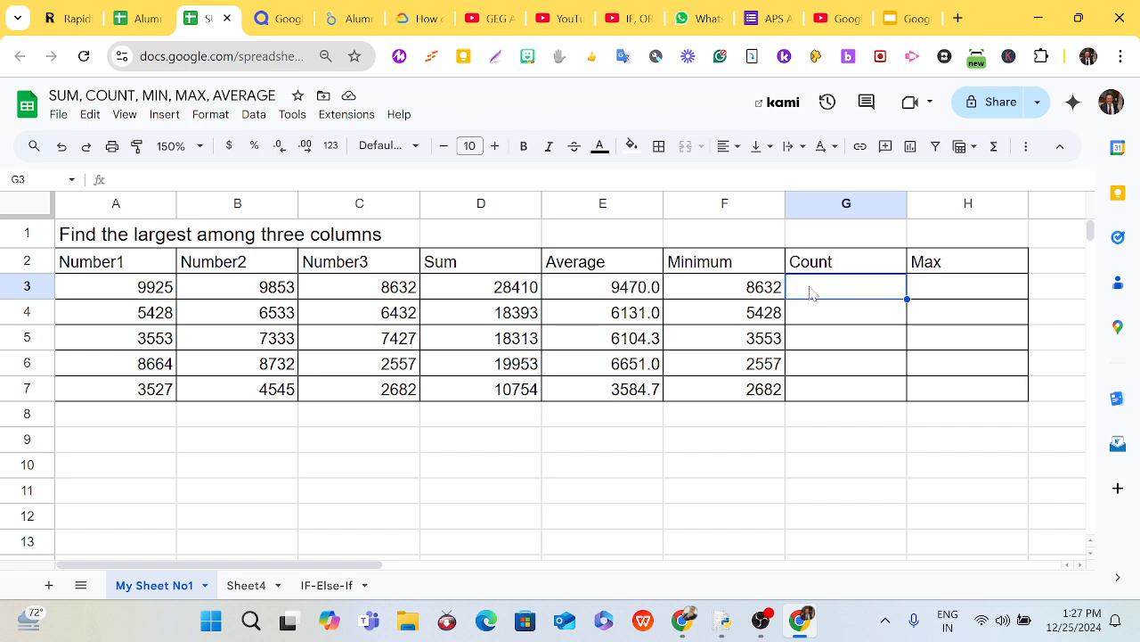
pyautogui.write('=')
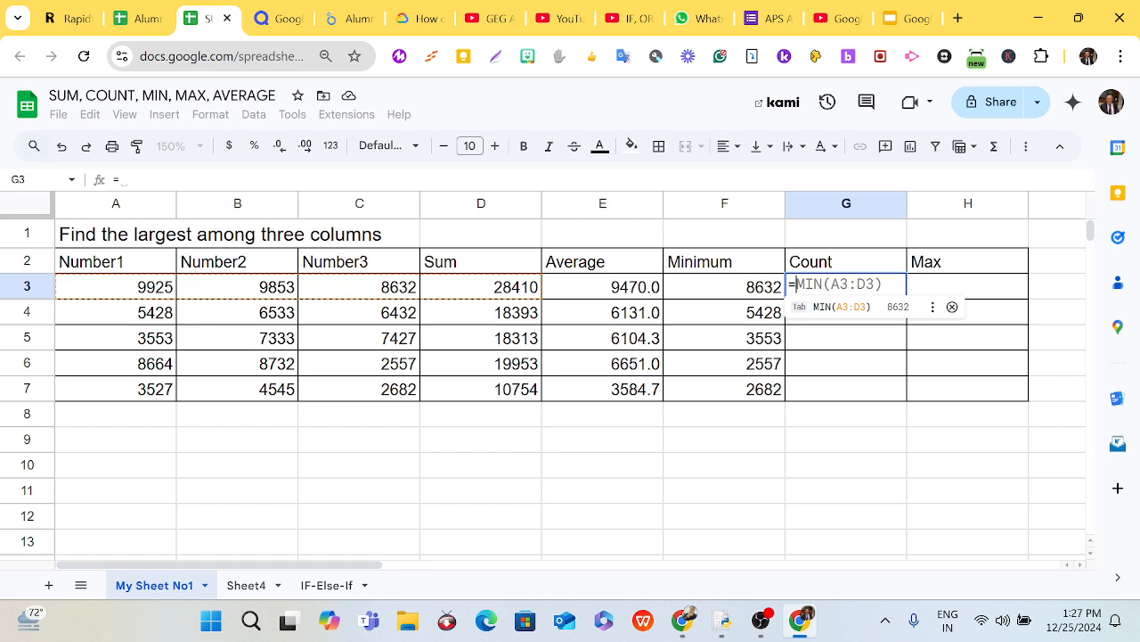
pyautogui.write('COUNT')
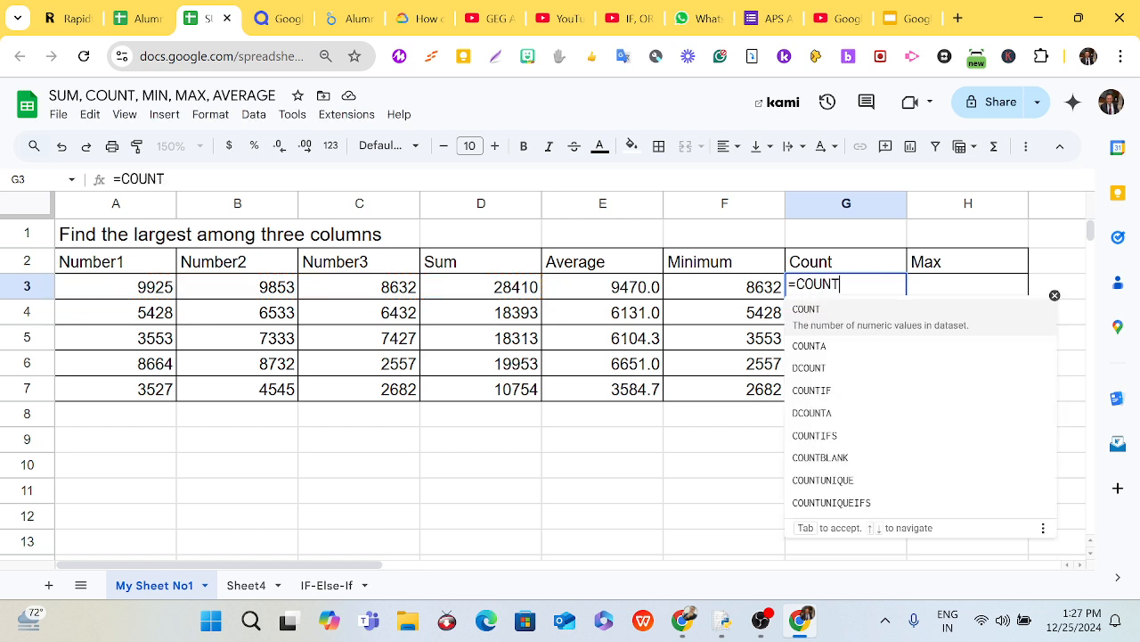
pyautogui.write('(')
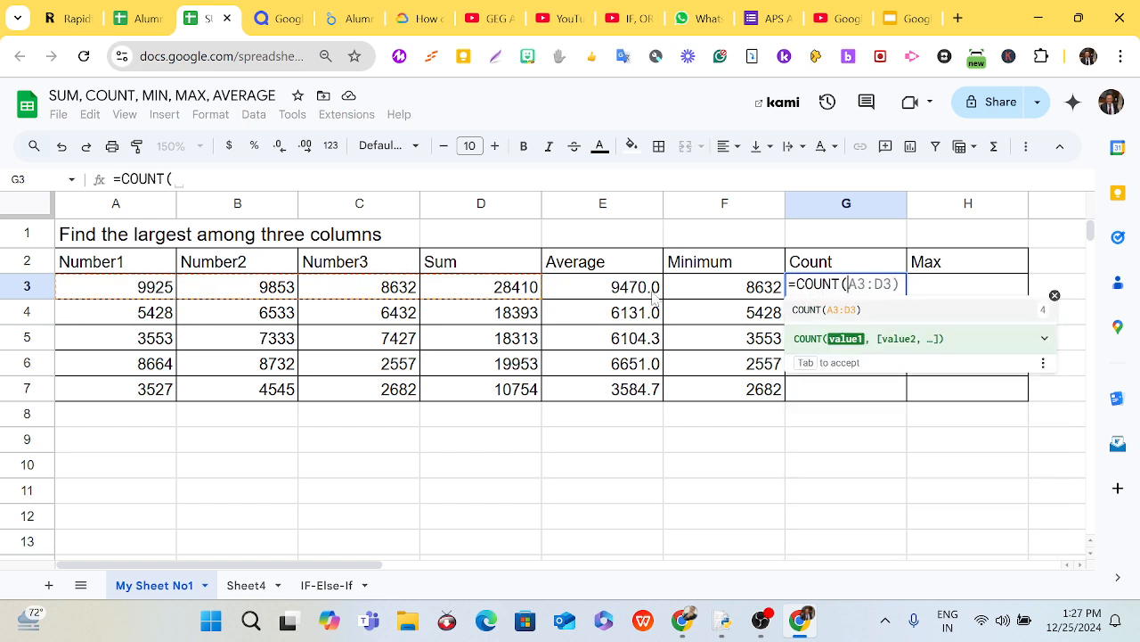
pyautogui.click(130, 292)
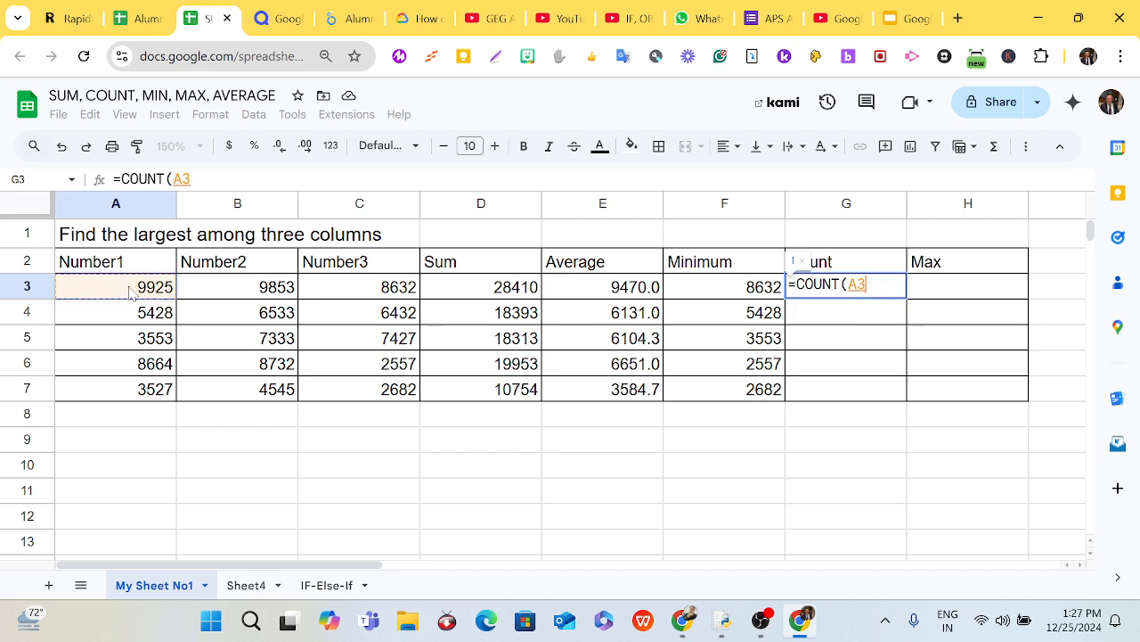
pyautogui.hotkey('shift', 'Right')
pyautogui.hotkey('shift', 'Right')
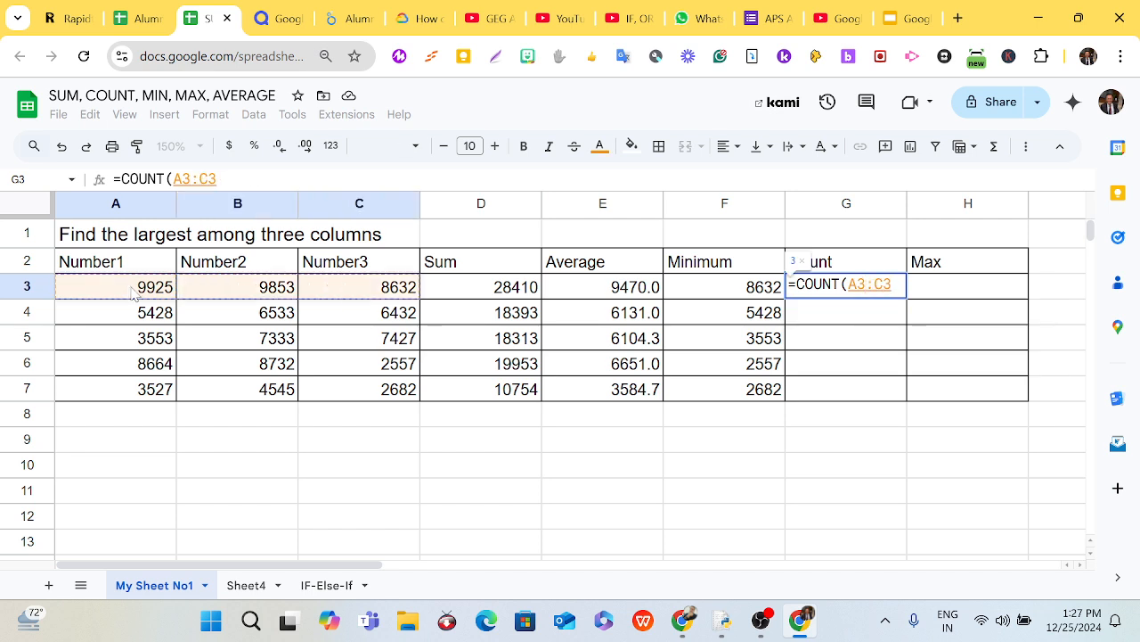
pyautogui.write(')')
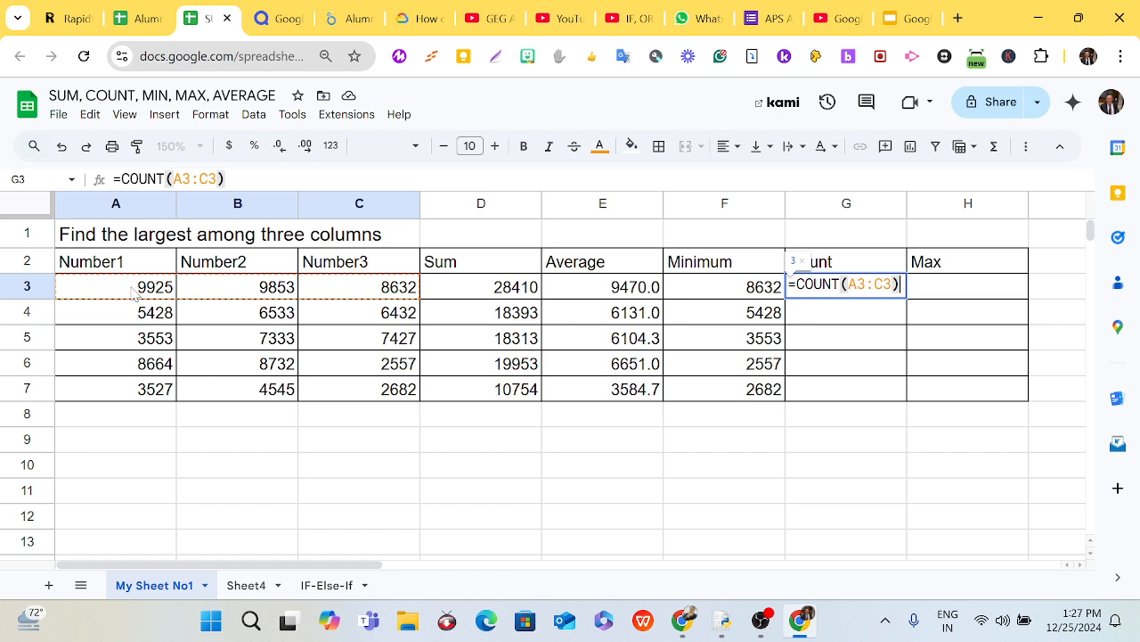
pyautogui.press('Return')
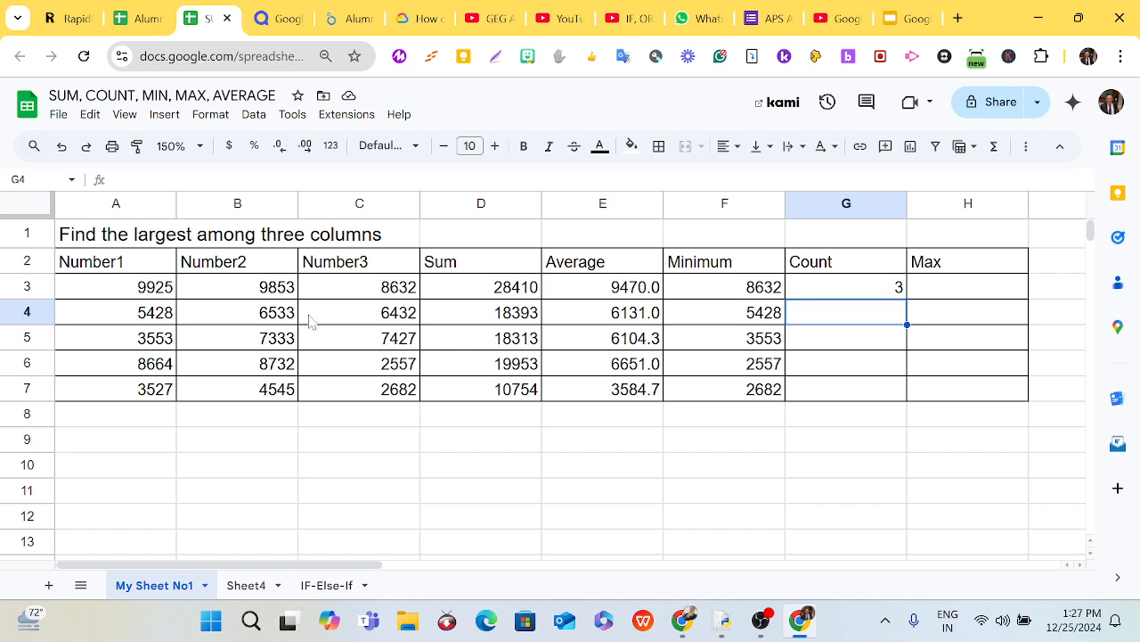
pyautogui.click(900, 294)
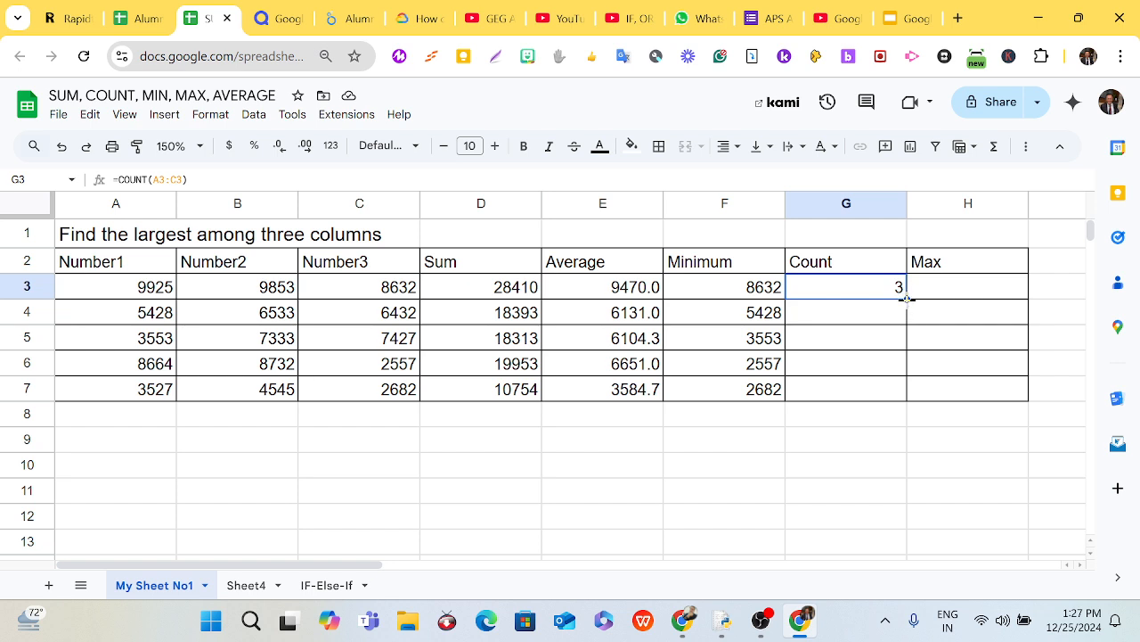
pyautogui.moveTo(907, 300); pyautogui.dragTo(907, 401)
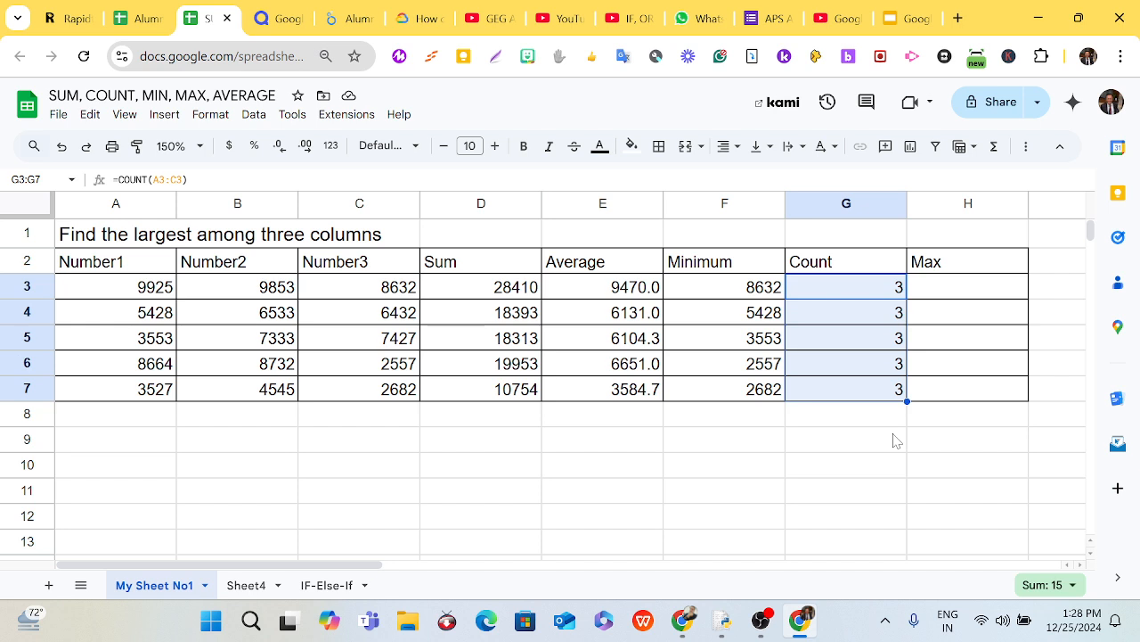
# Step: Enter the formula =MAX(A3:D3) in cell H3 under the Max heading
pyautogui.click(944, 289)
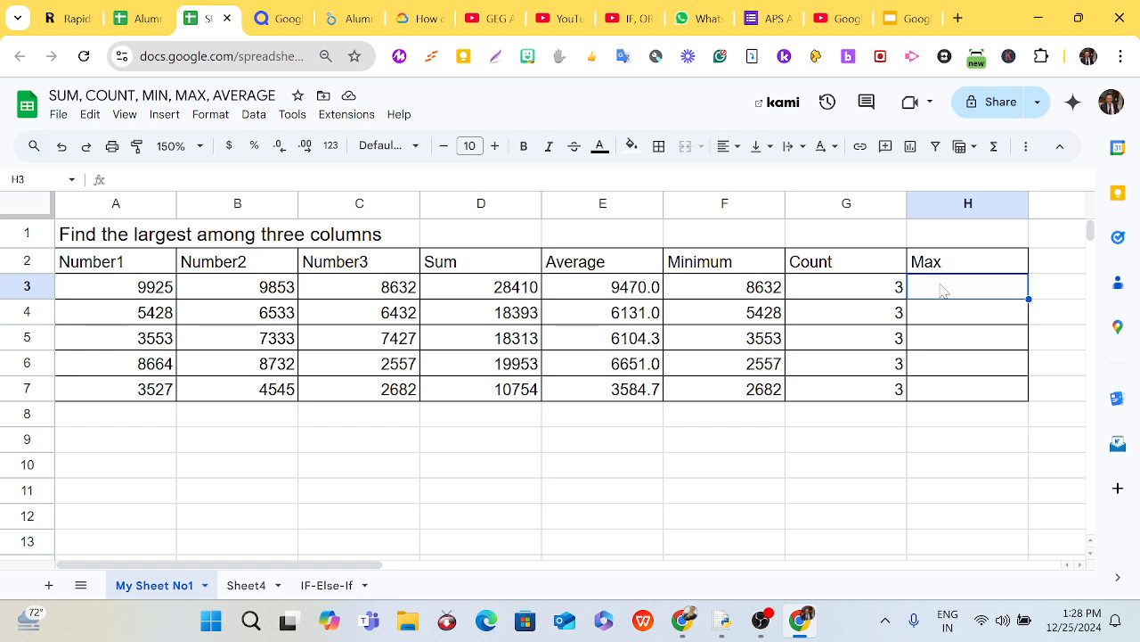
pyautogui.write('=')
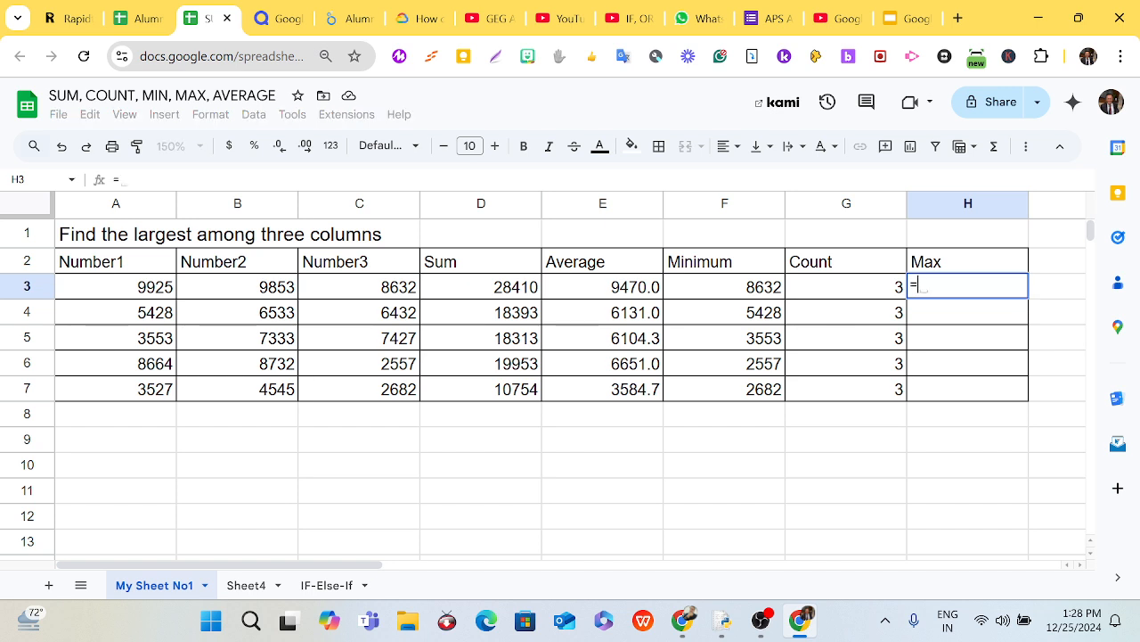
pyautogui.write('MAX(')
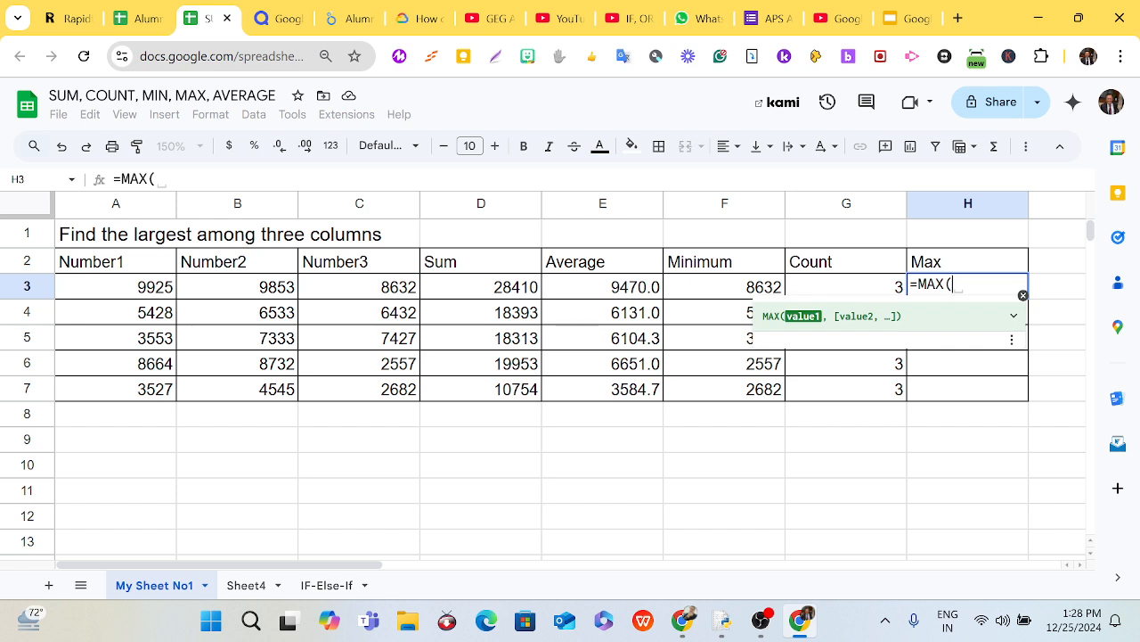
pyautogui.write('A3')
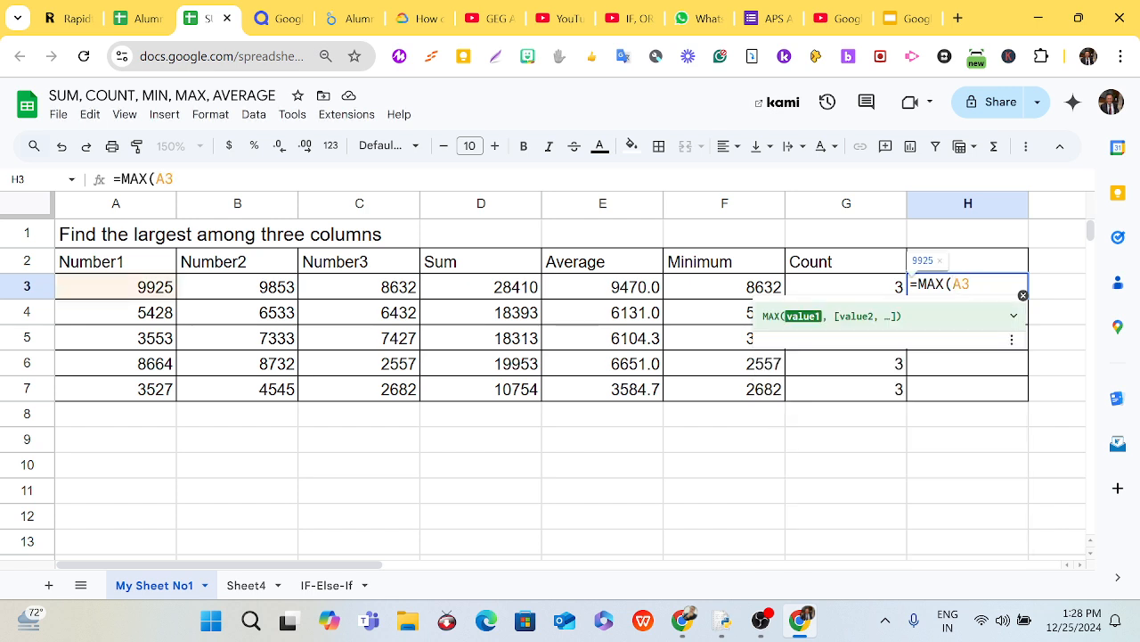
pyautogui.write(':D')
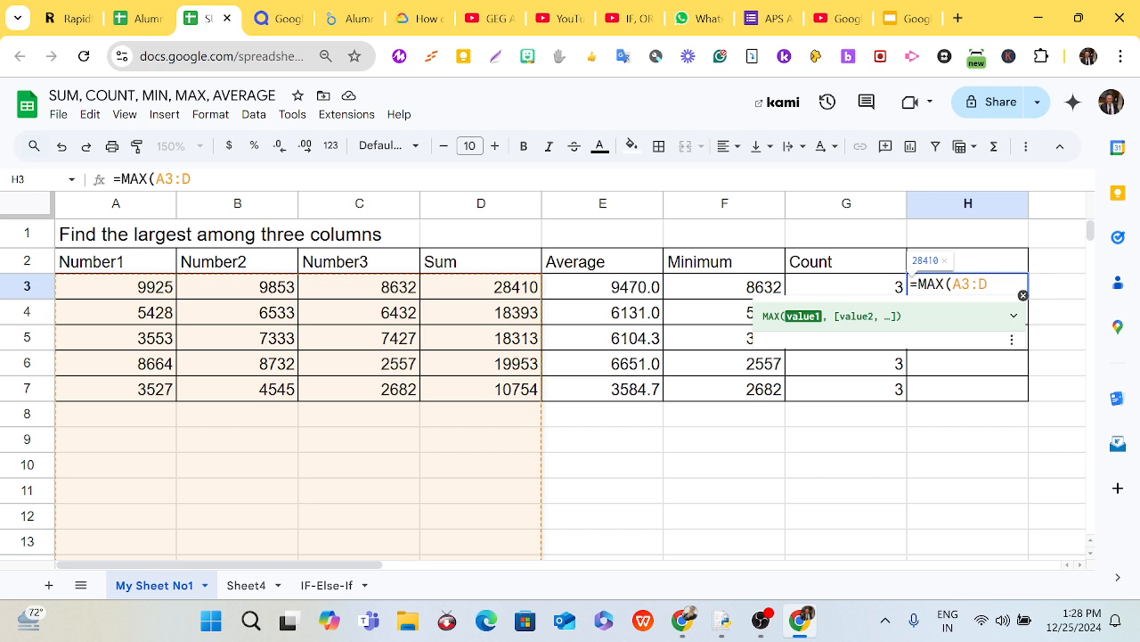
pyautogui.write('3)')
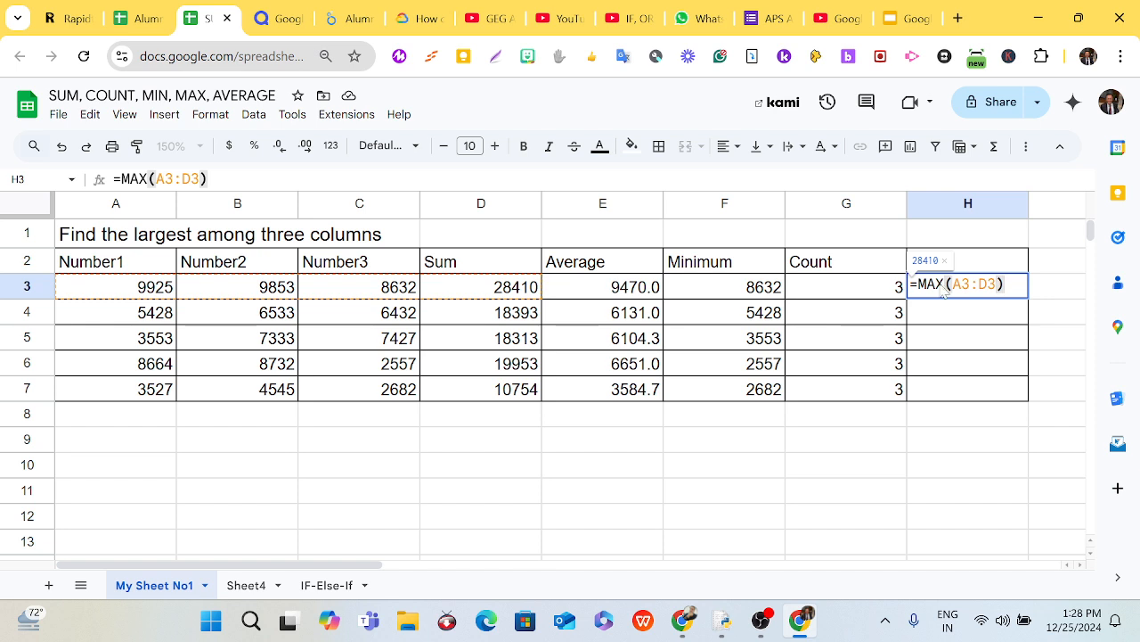
pyautogui.press('Return')
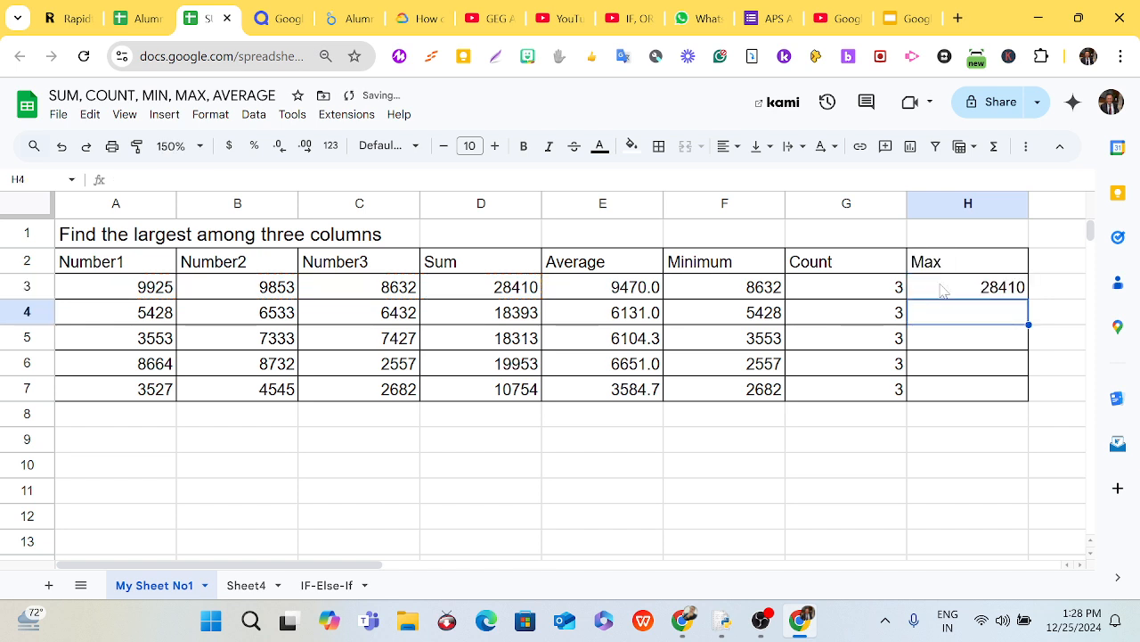
# Step: Correct the range of the MAX formula in H3 to A3:C3
pyautogui.click(943, 290)
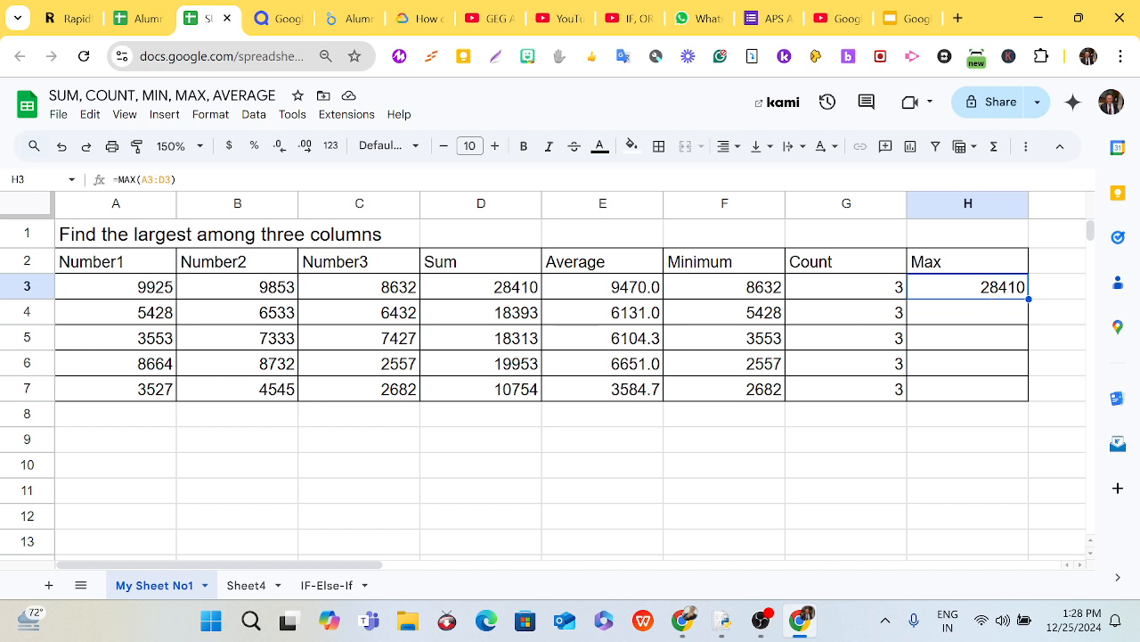
pyautogui.click(147, 179)
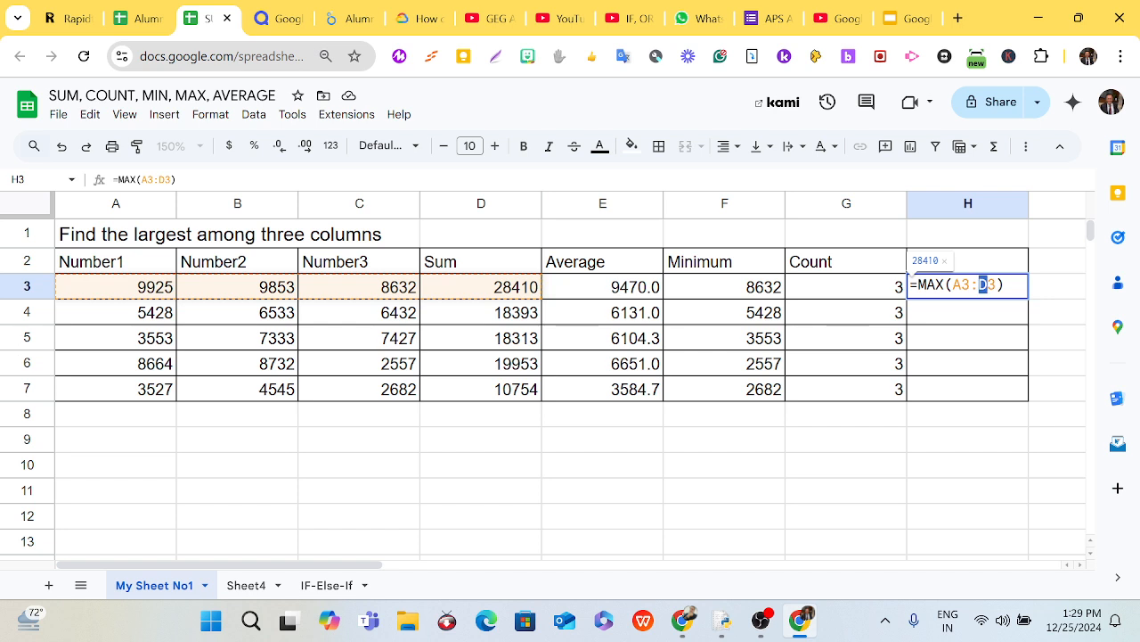
pyautogui.click(985, 285)
pyautogui.press('Return')
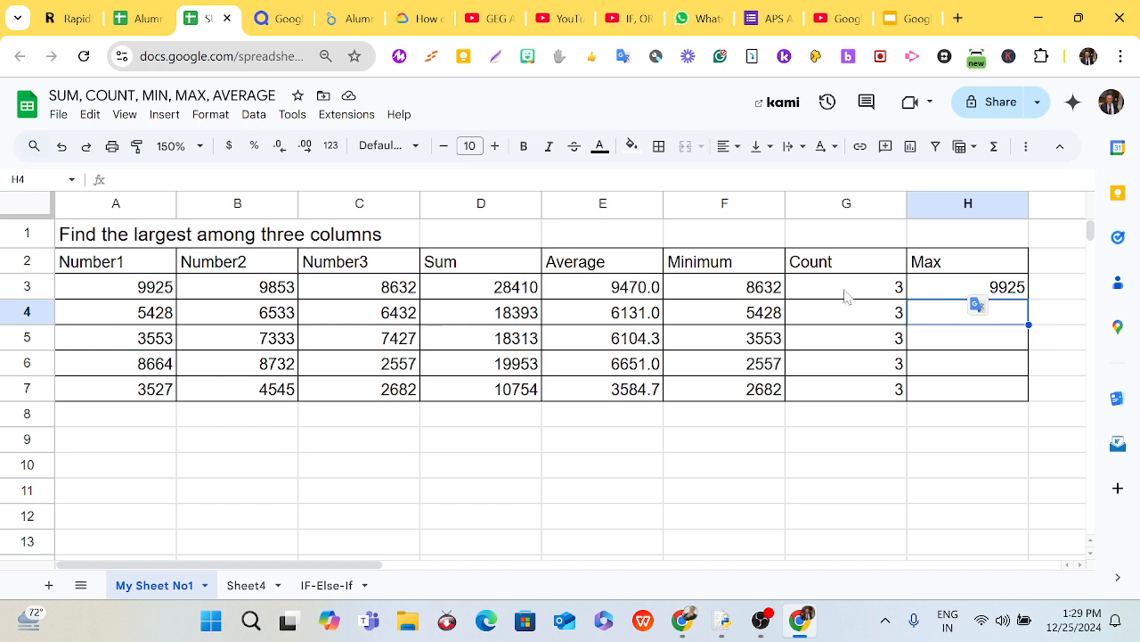
# Step: Fill the MAX formula from H3 down through H8, and clear the surplus result in H8
pyautogui.click(1024, 290)
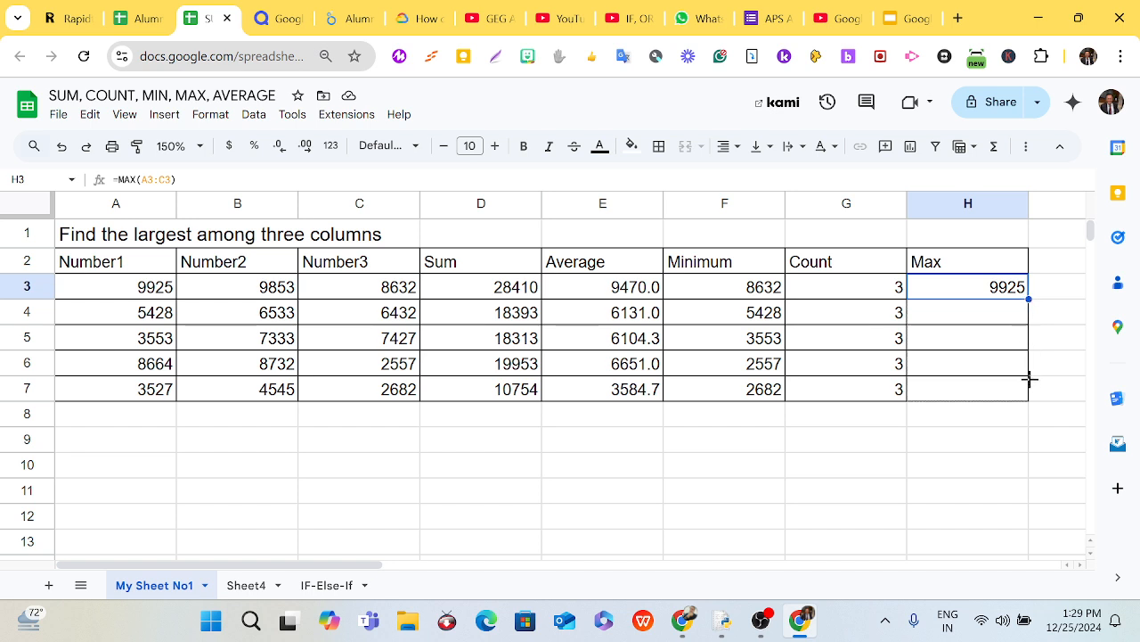
pyautogui.moveTo(1029, 379); pyautogui.dragTo(1029, 402)
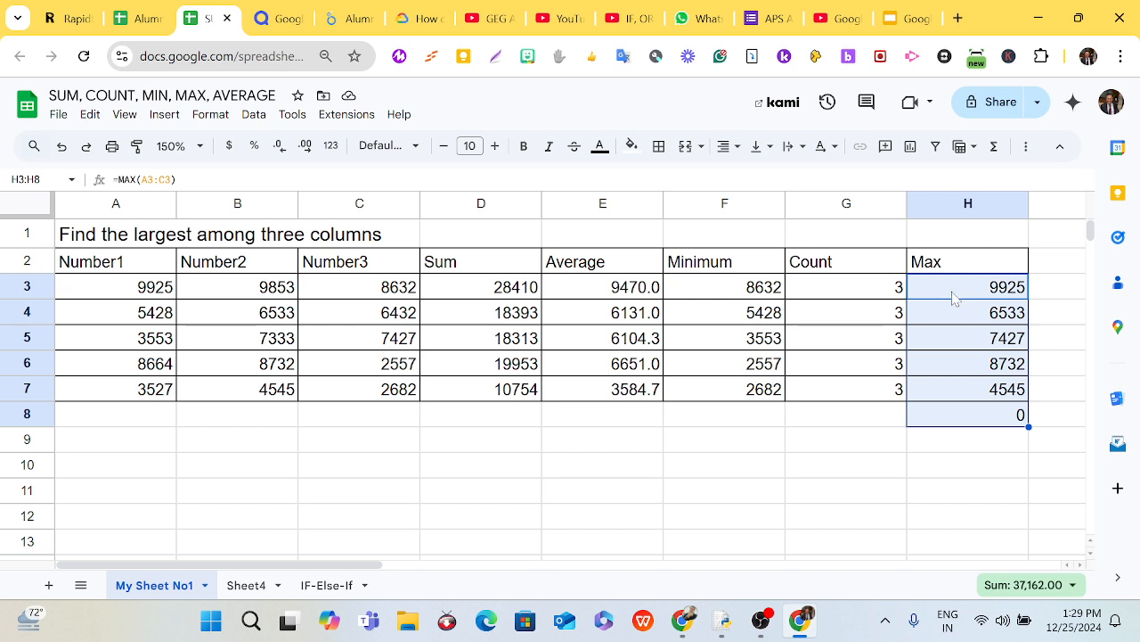
pyautogui.click(987, 424)
pyautogui.press('Delete')
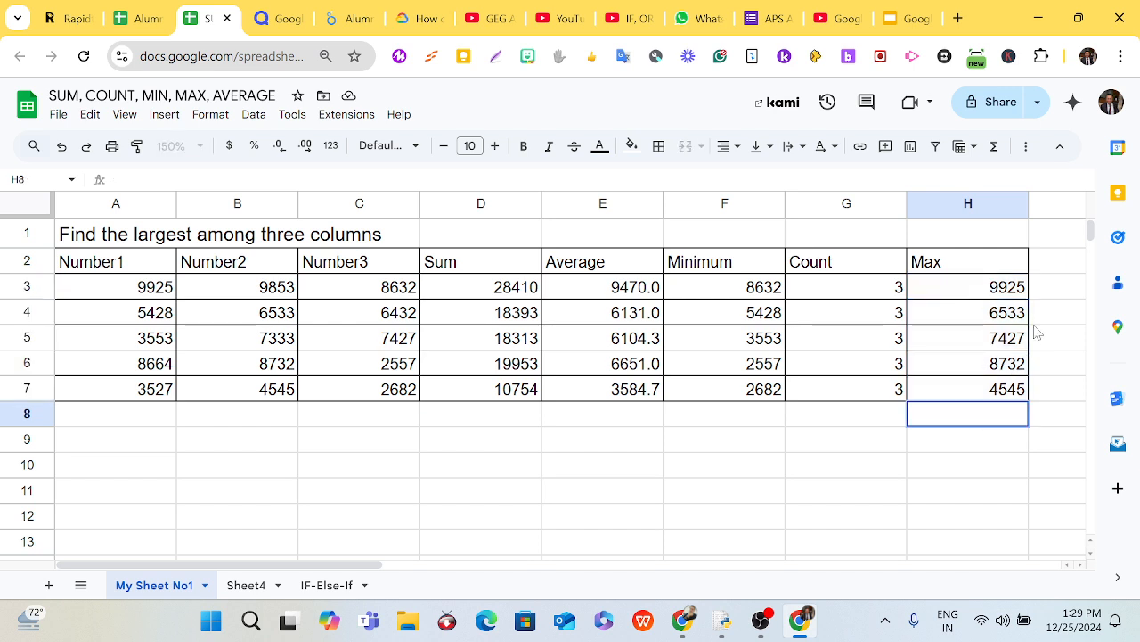
pyautogui.click(1001, 296)
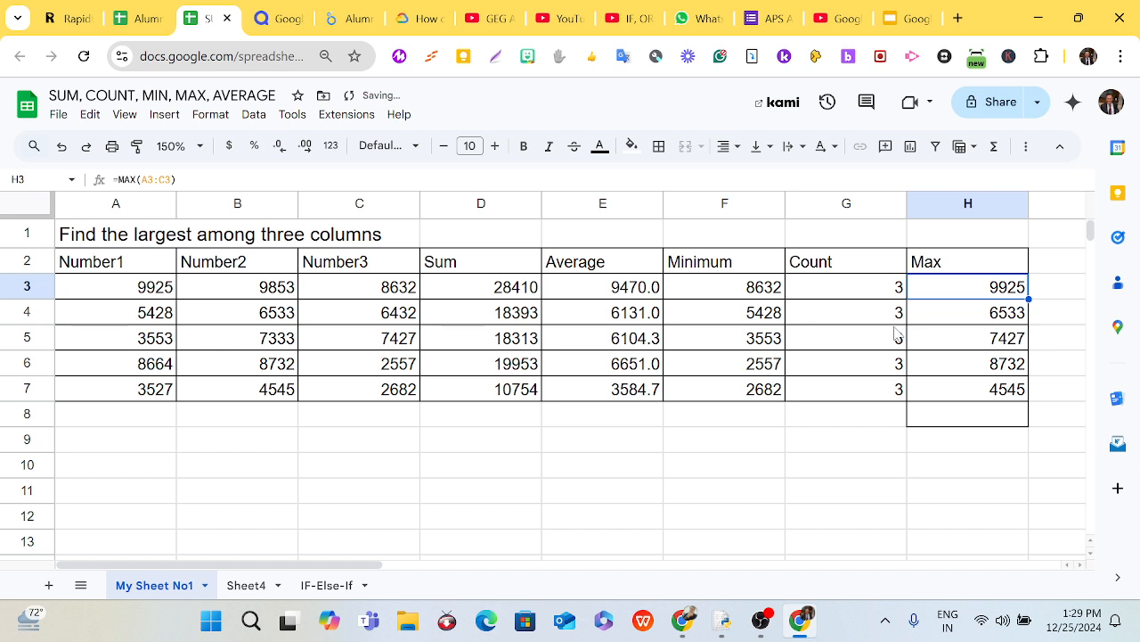